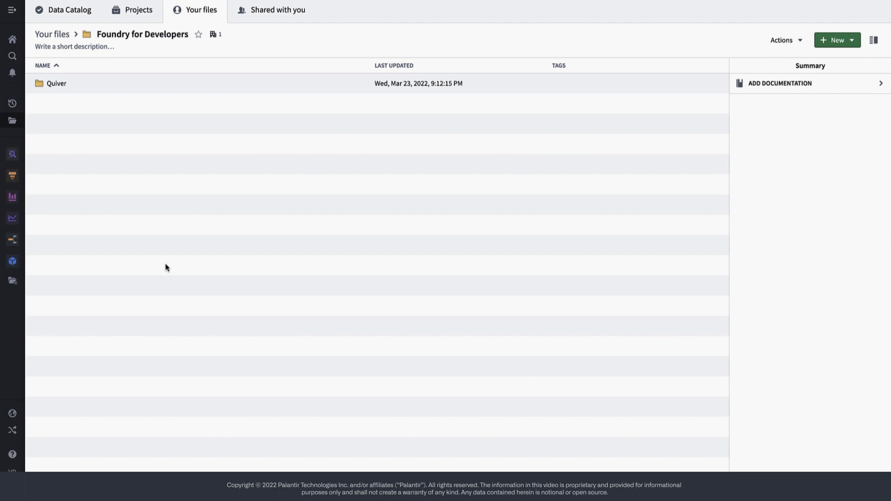
Create a new Quiver analysis named 'How to build a new analysis'
{"action": "left_click", "coordinate": [13, 13]}
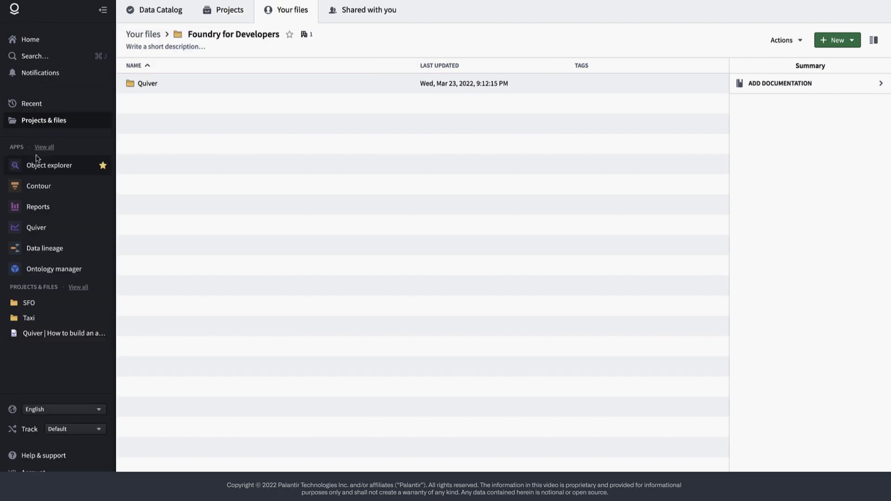
{"action": "mouse_move", "coordinate": [35, 230]}
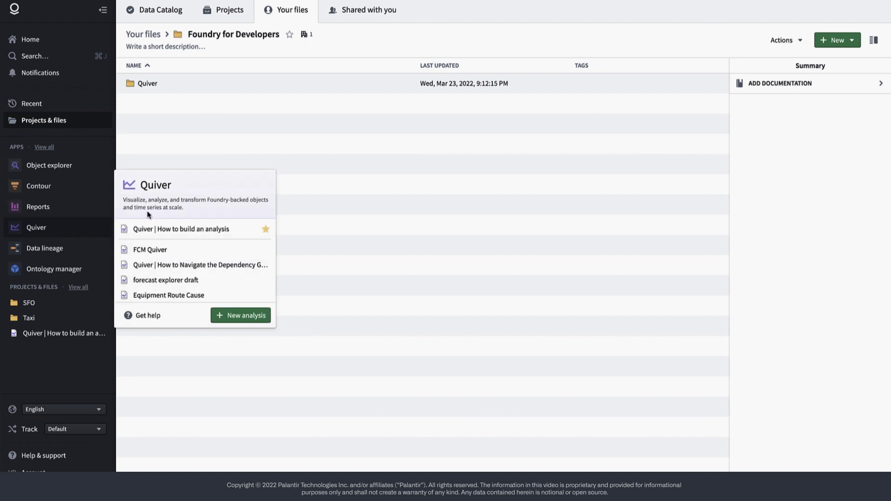
{"action": "left_click", "coordinate": [227, 317]}
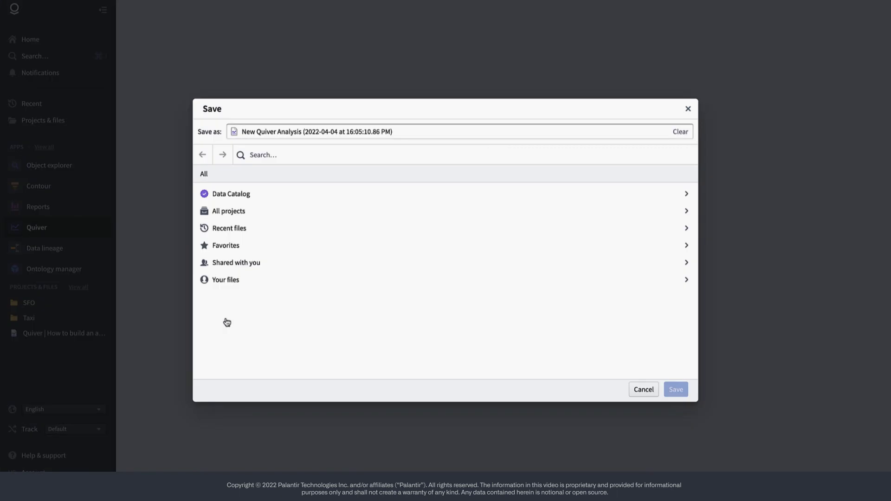
{"action": "left_click", "coordinate": [350, 132]}
{"action": "key", "text": "ctrl+a"}
{"action": "type", "text": "H"}
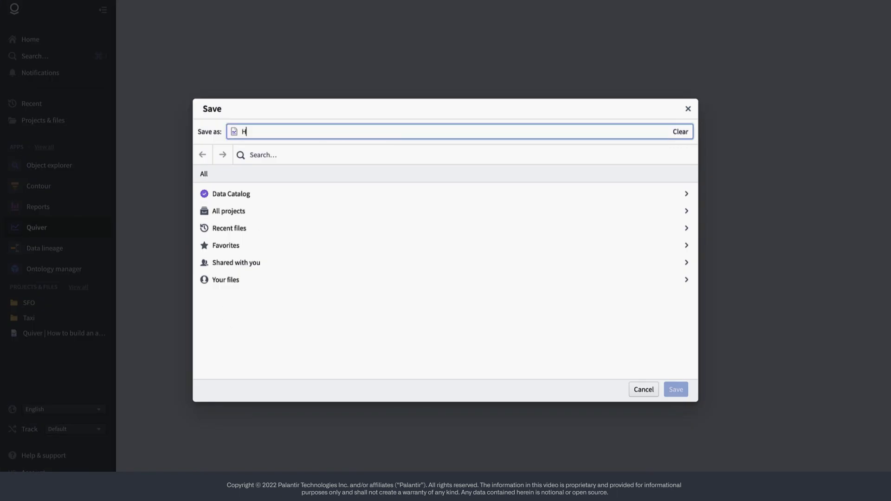
{"action": "type", "text": "ow to build a new analysis"}
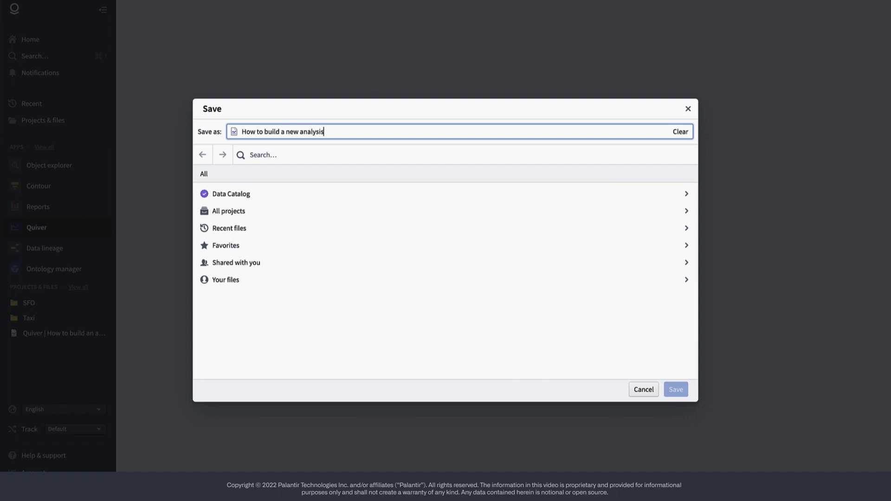
Save the analysis in the Foundry for Developers folder
{"action": "left_click", "coordinate": [236, 285]}
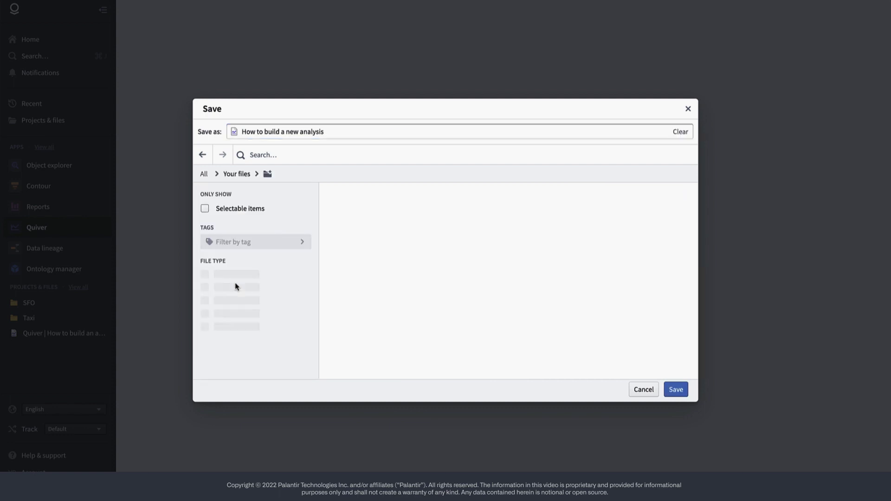
{"action": "left_click", "coordinate": [378, 232]}
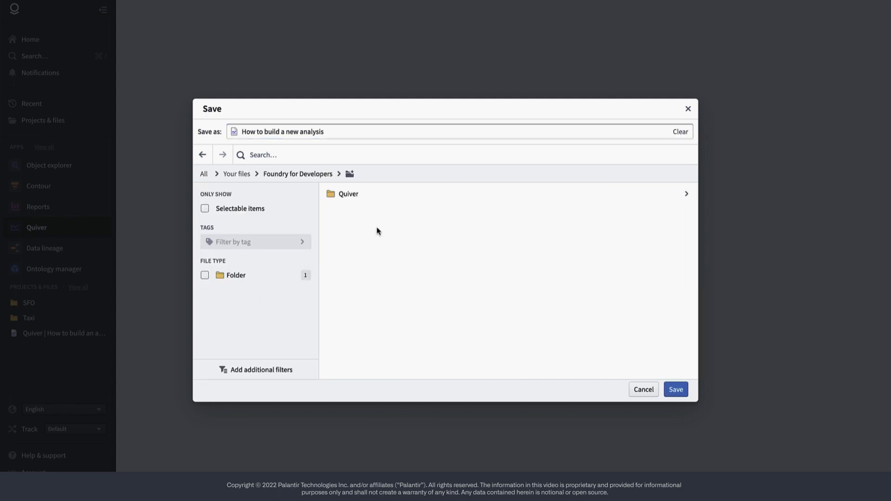
{"action": "left_click", "coordinate": [684, 391]}
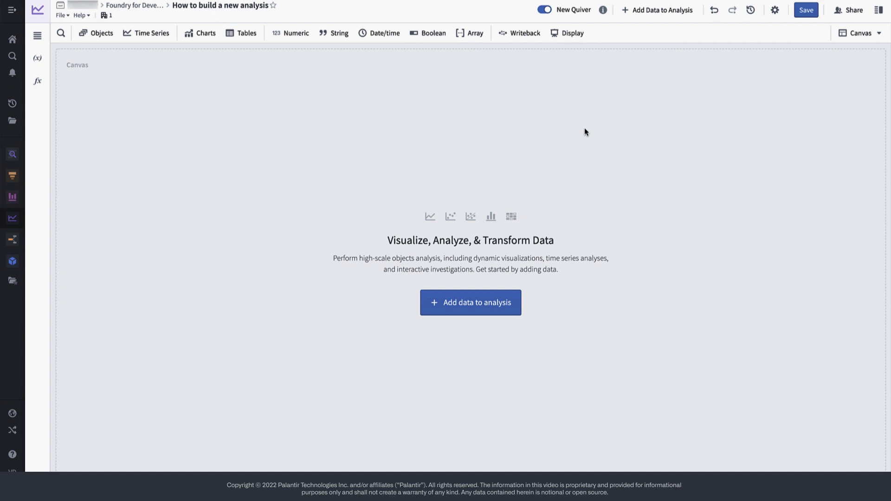
Search 'airline' and add the [Example Data] Airline object set to the canvas
{"action": "left_click", "coordinate": [494, 304]}
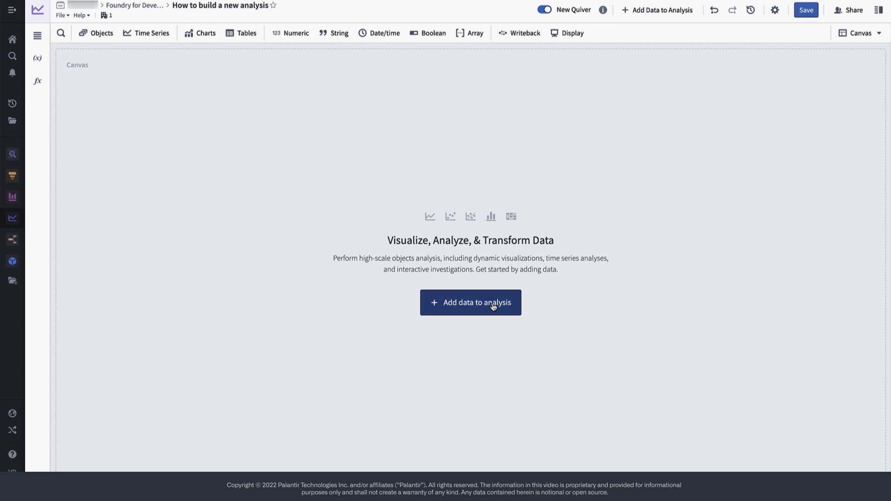
{"action": "type", "text": "airline"}
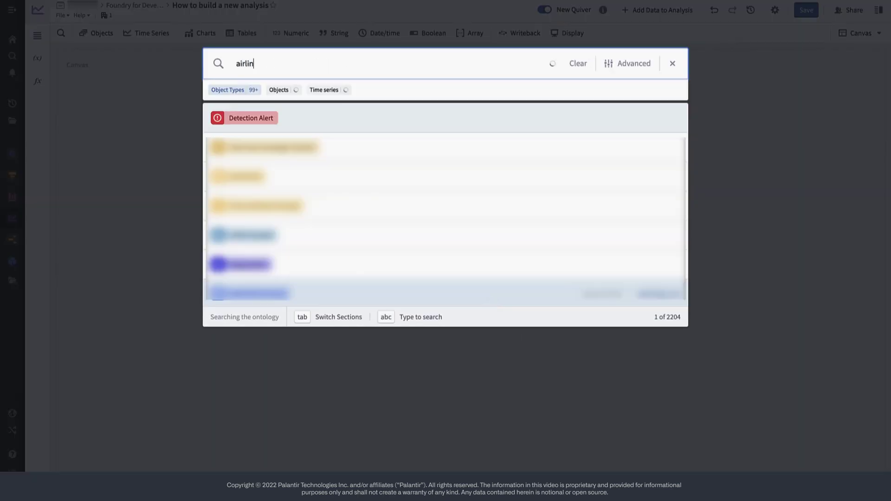
{"action": "left_click", "coordinate": [471, 120]}
{"action": "left_click", "coordinate": [672, 63]}
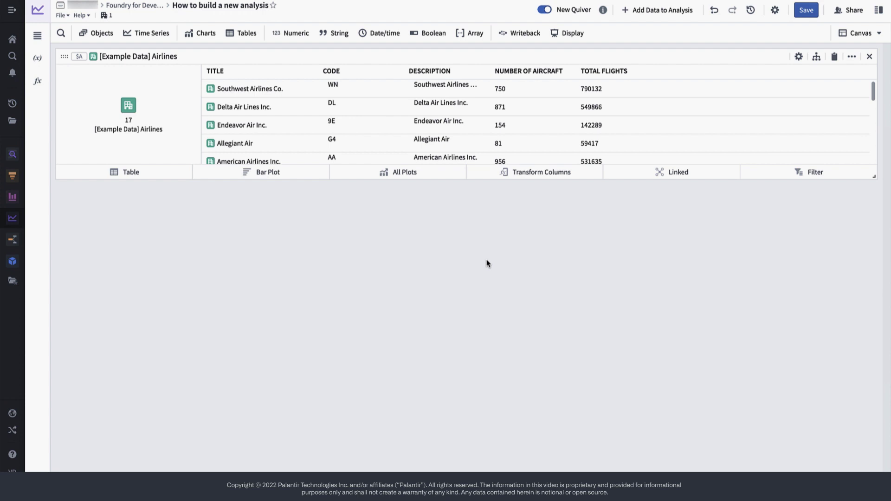
Show the airlines as a table and create a Selected Object for SkyWest Airlines Inc
{"action": "left_click", "coordinate": [150, 177]}
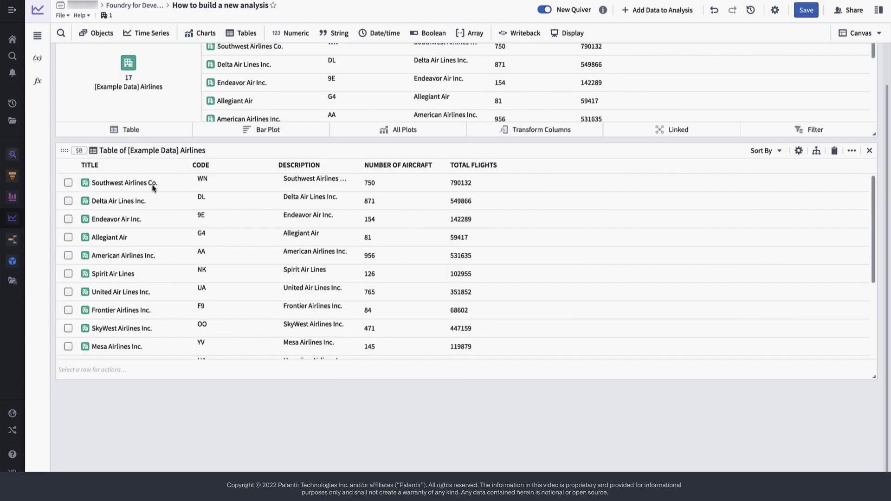
{"action": "scroll", "coordinate": [120, 308], "scroll_direction": "down", "scroll_amount": 1}
{"action": "left_click", "coordinate": [68, 312]}
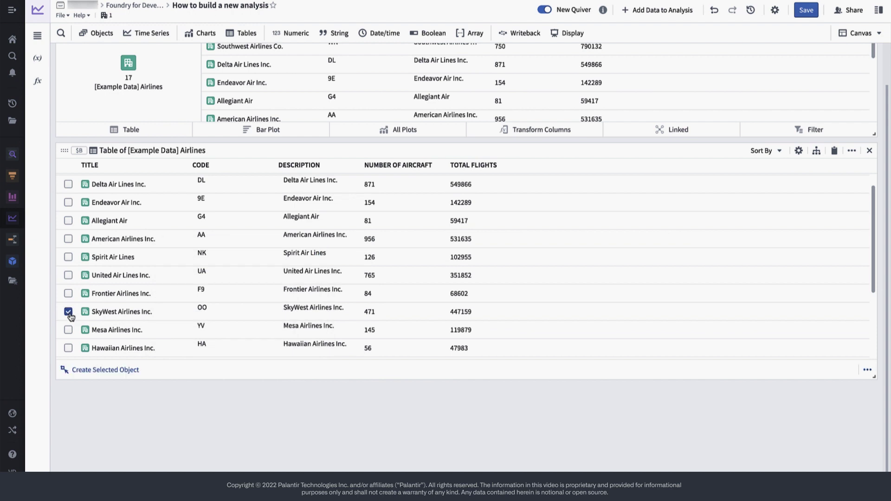
{"action": "left_click", "coordinate": [92, 371]}
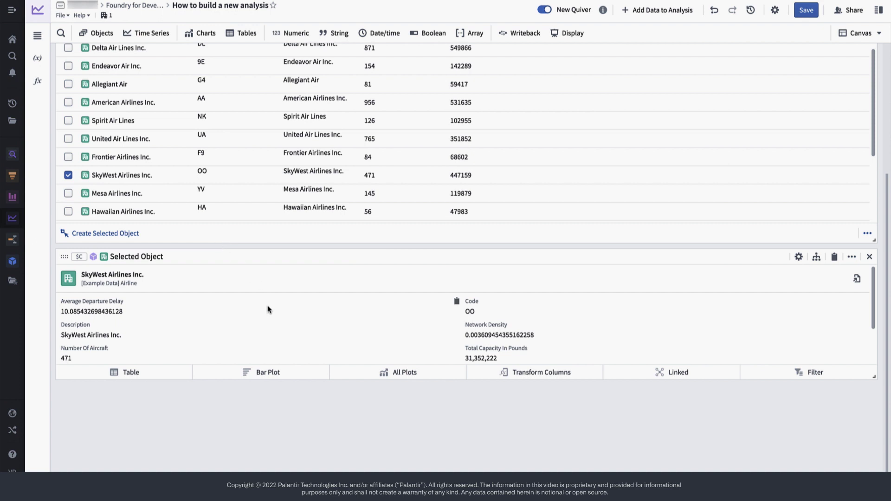
{"action": "scroll", "coordinate": [272, 320], "scroll_direction": "down", "scroll_amount": 2}
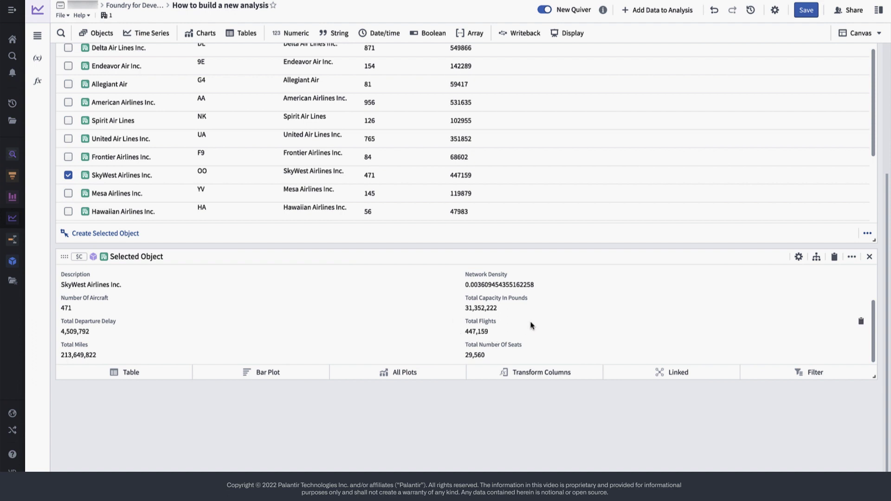
Create a linked object set of SkyWest's flights via the Flight relation
{"action": "left_click", "coordinate": [706, 377]}
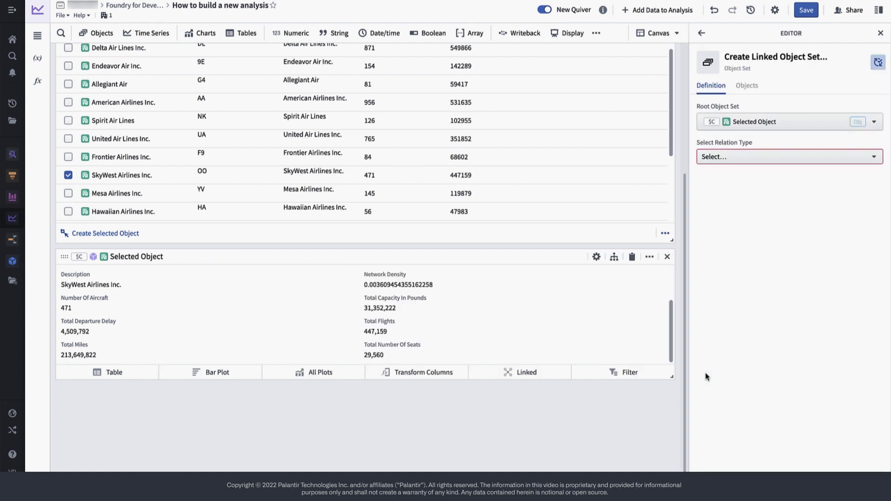
{"action": "left_click", "coordinate": [784, 157]}
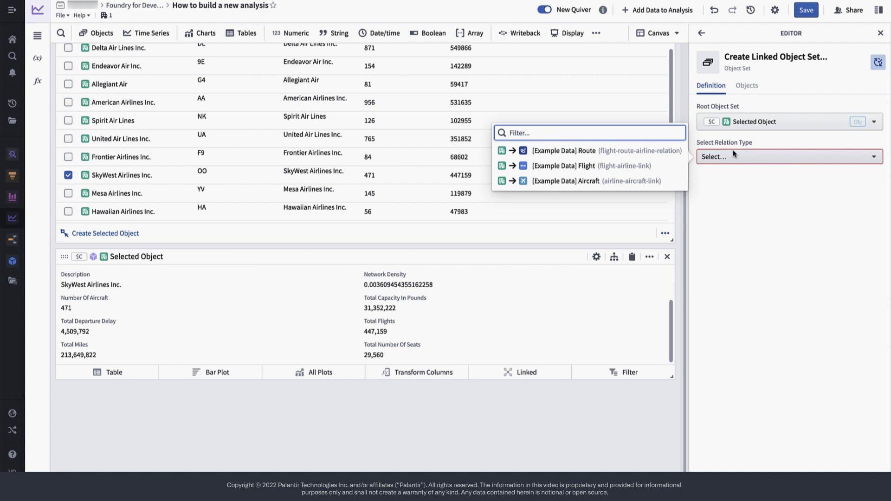
{"action": "left_click", "coordinate": [606, 166]}
{"action": "scroll", "coordinate": [568, 239], "scroll_direction": "down", "scroll_amount": 3}
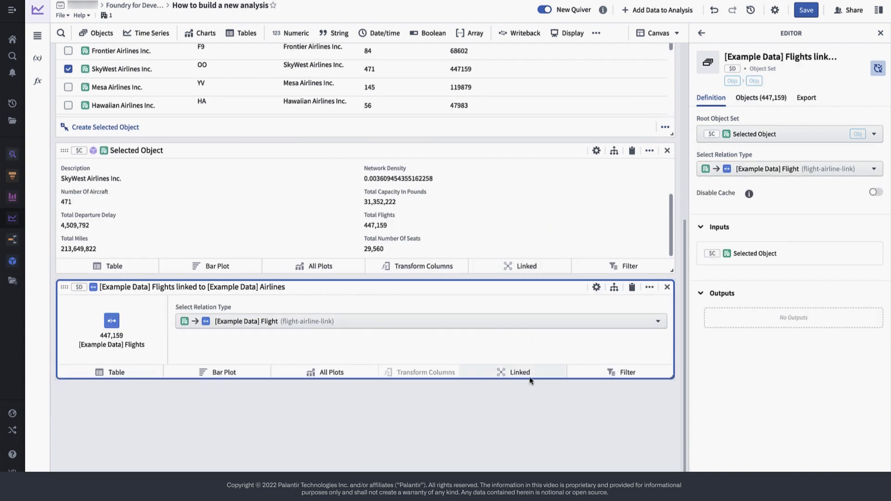
Rename the linked flights set to 'Executed Flights'
{"action": "left_click", "coordinate": [238, 285]}
{"action": "type", "text": "Executed Flights"}
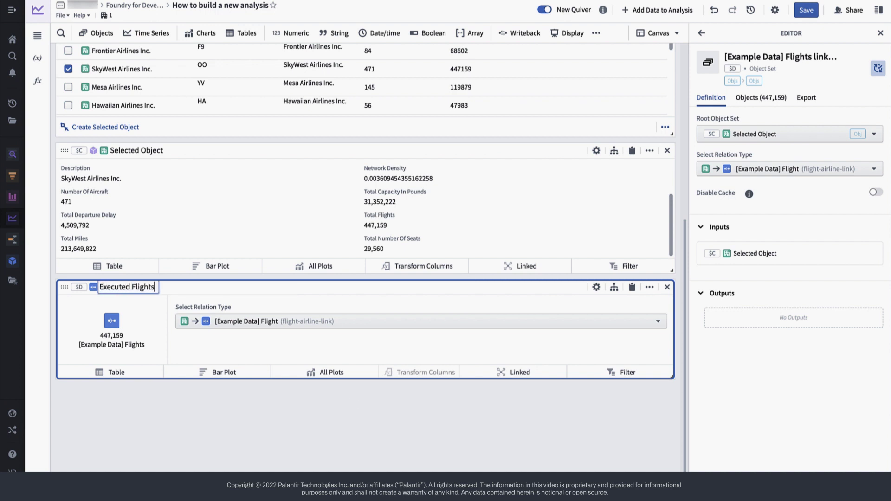
{"action": "key", "text": "Return"}
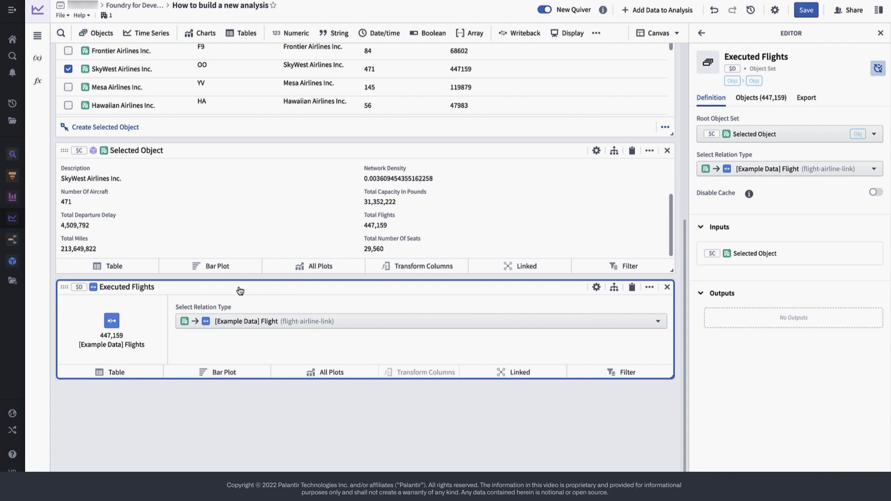
Add a line chart of Executed Flights grouped by Date, bucketed by Month
{"action": "left_click", "coordinate": [351, 373]}
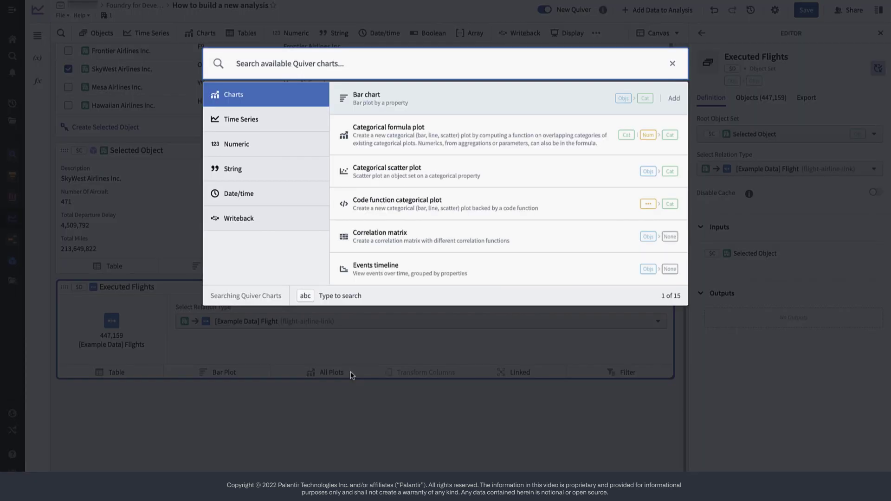
{"action": "type", "text": "line"}
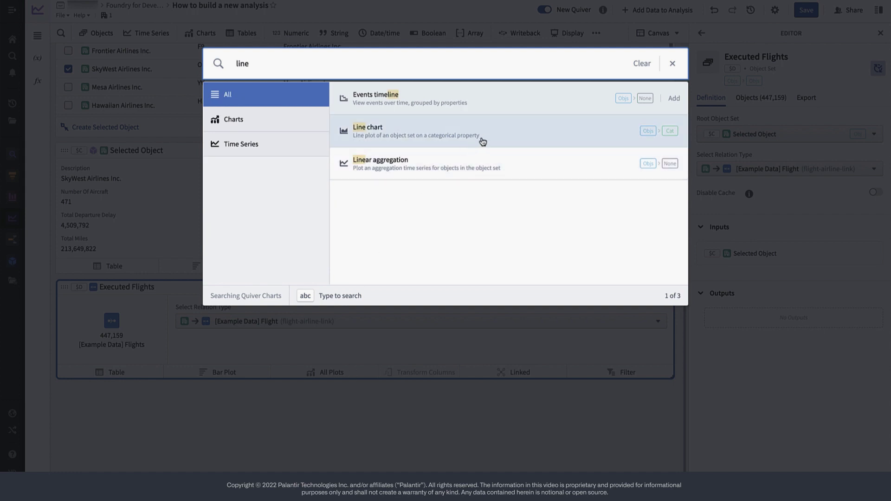
{"action": "left_click", "coordinate": [483, 142]}
{"action": "left_click", "coordinate": [745, 194]}
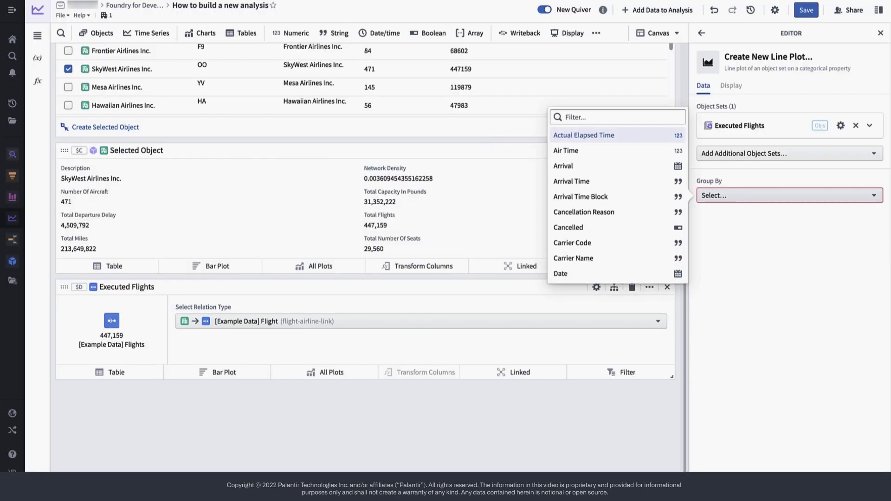
{"action": "type", "text": "date"}
{"action": "key", "text": "Return"}
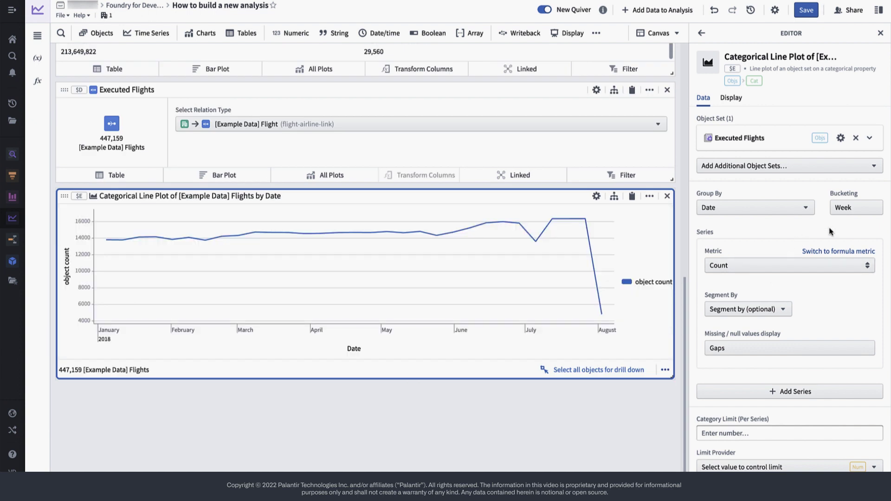
{"action": "left_click", "coordinate": [852, 209]}
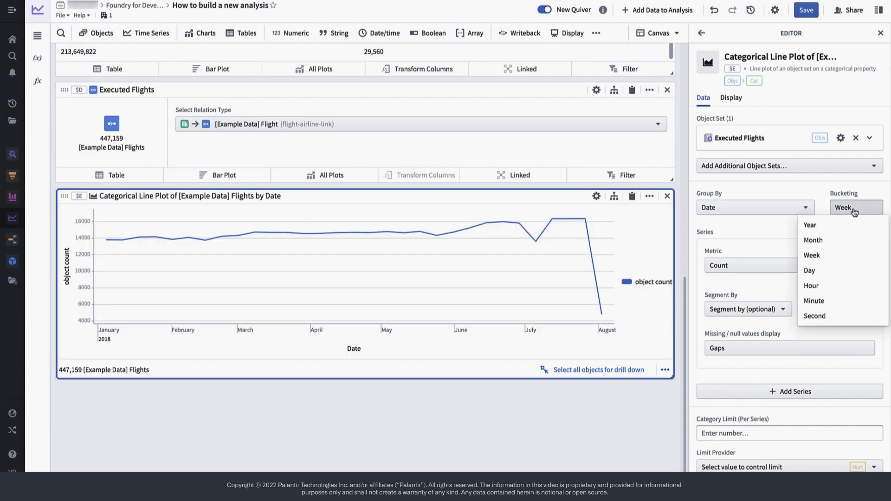
{"action": "left_click", "coordinate": [840, 242]}
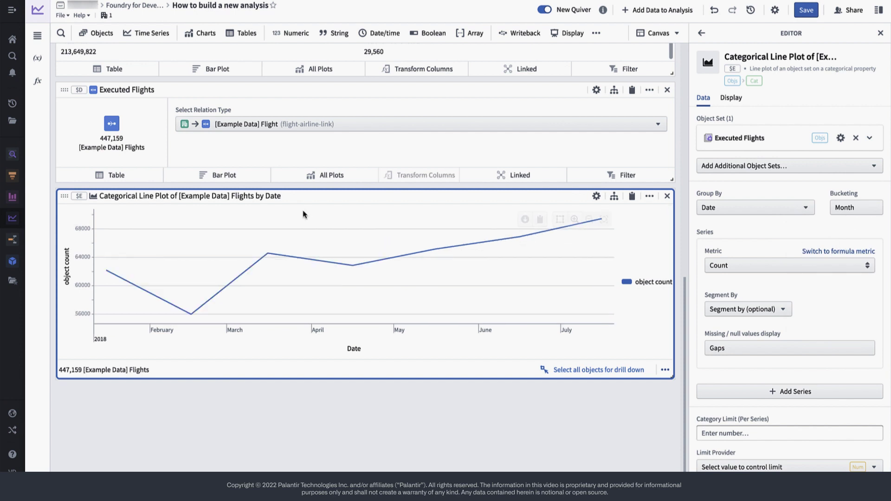
Title the line chart 'Flights over Time'
{"action": "triple_click", "coordinate": [235, 198]}
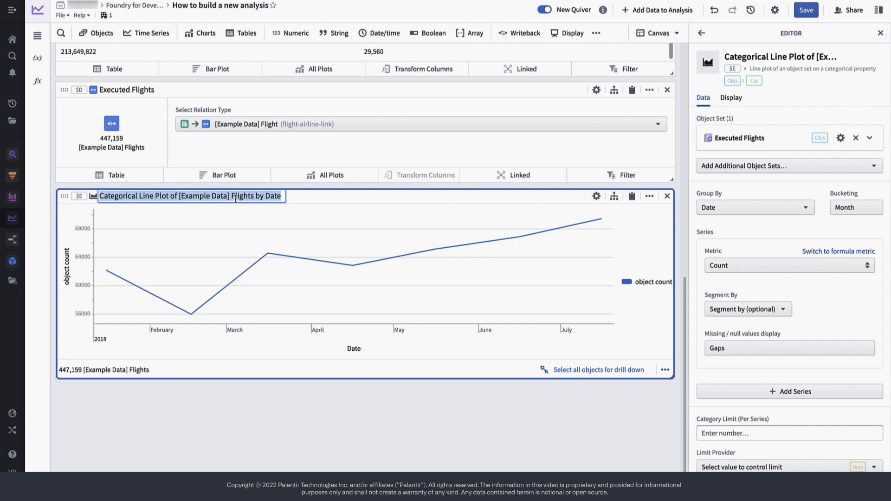
{"action": "type", "text": "Flig"}
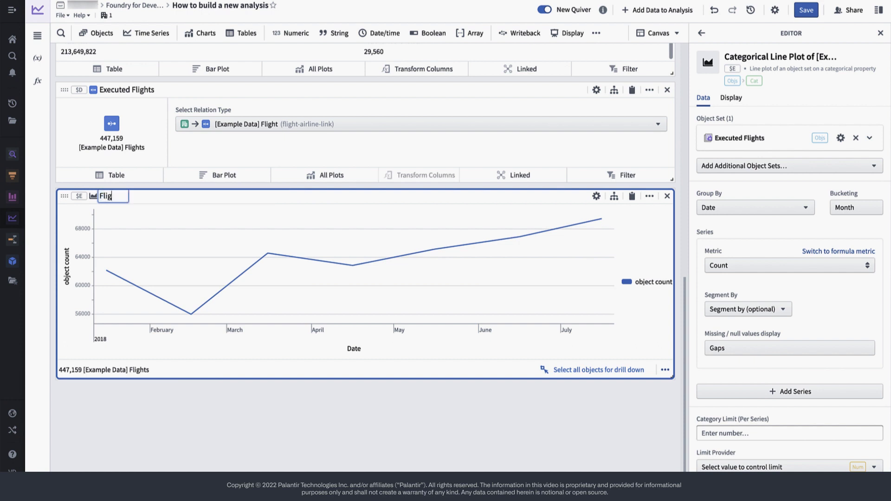
{"action": "type", "text": "hts over Time"}
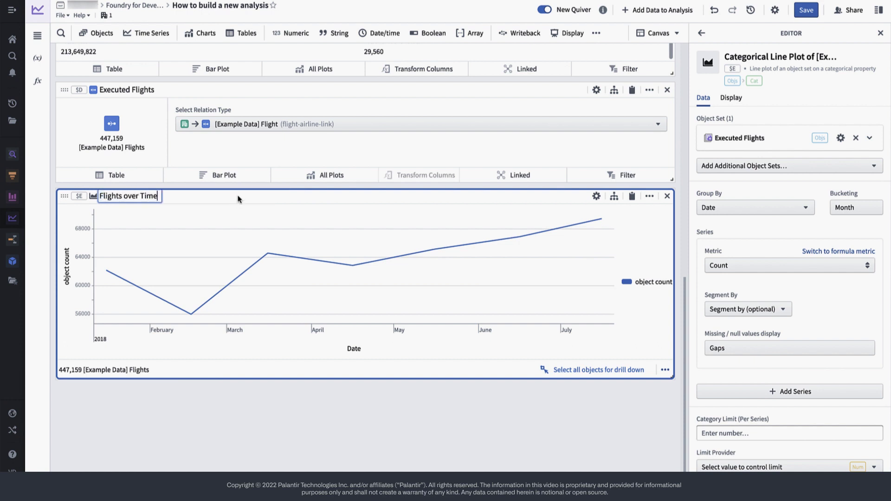
{"action": "left_click", "coordinate": [731, 97]}
Set the chart's value axis title to 'Flights' in Display settings
{"action": "left_click", "coordinate": [747, 357]}
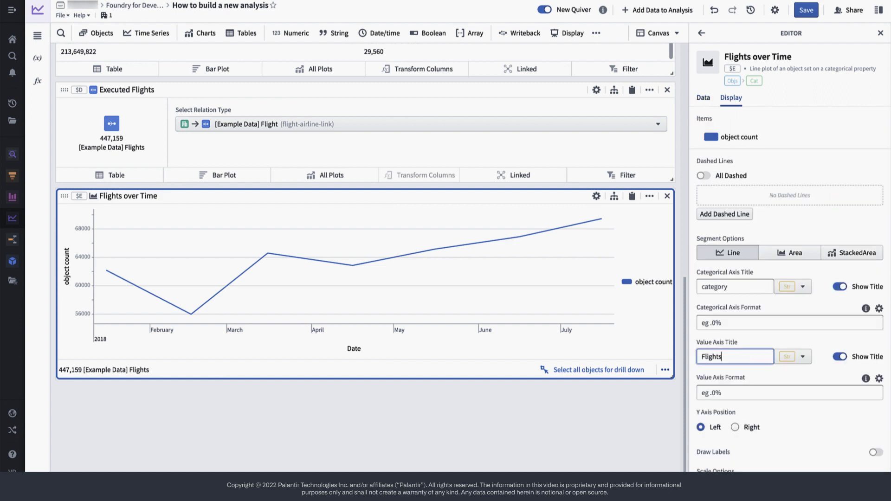
{"action": "left_click", "coordinate": [749, 273]}
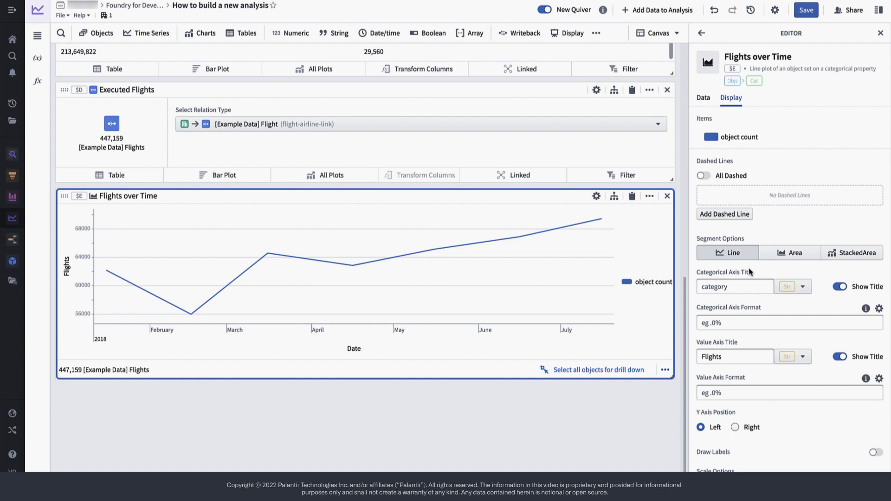
{"action": "left_click", "coordinate": [705, 100]}
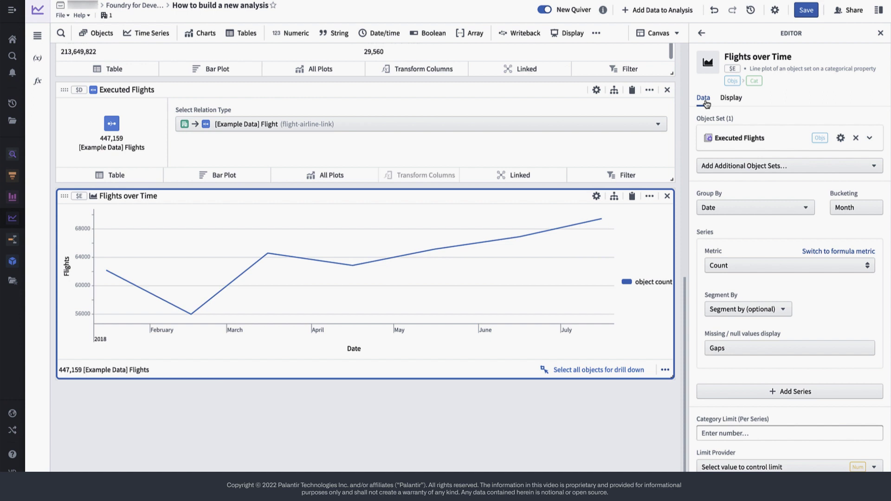
Add a pie chart of Executed Flights grouped by Cancelled with Count as the metric
{"action": "left_click", "coordinate": [342, 173]}
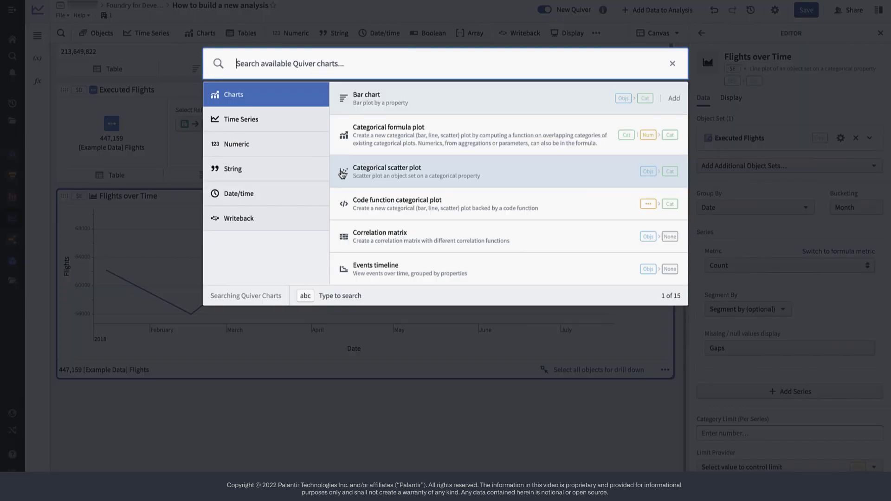
{"action": "type", "text": "pie"}
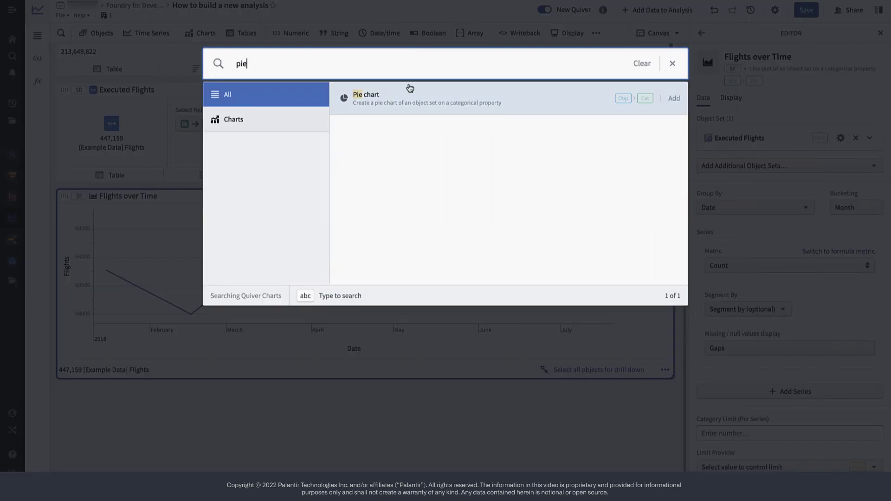
{"action": "left_click", "coordinate": [427, 101]}
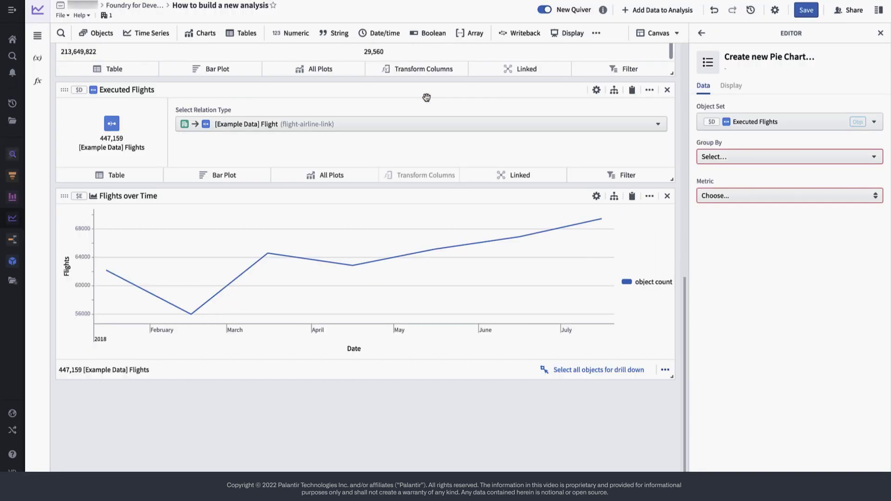
{"action": "left_click", "coordinate": [715, 157]}
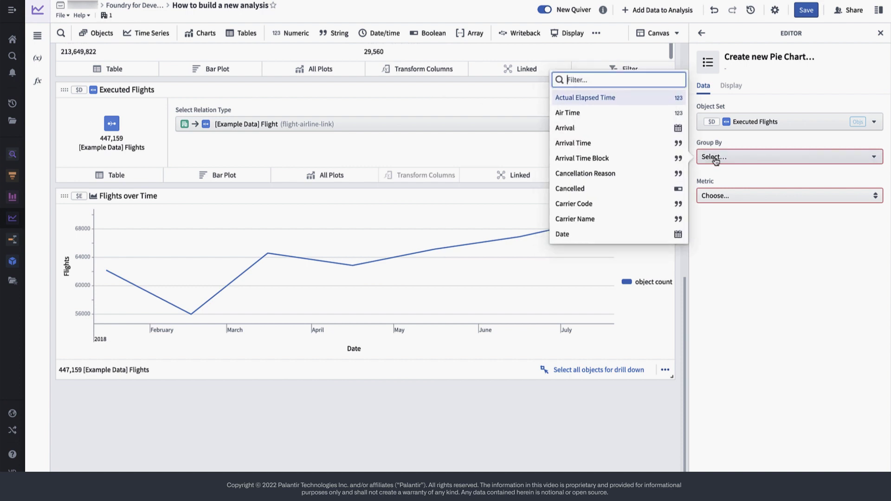
{"action": "left_click", "coordinate": [632, 188]}
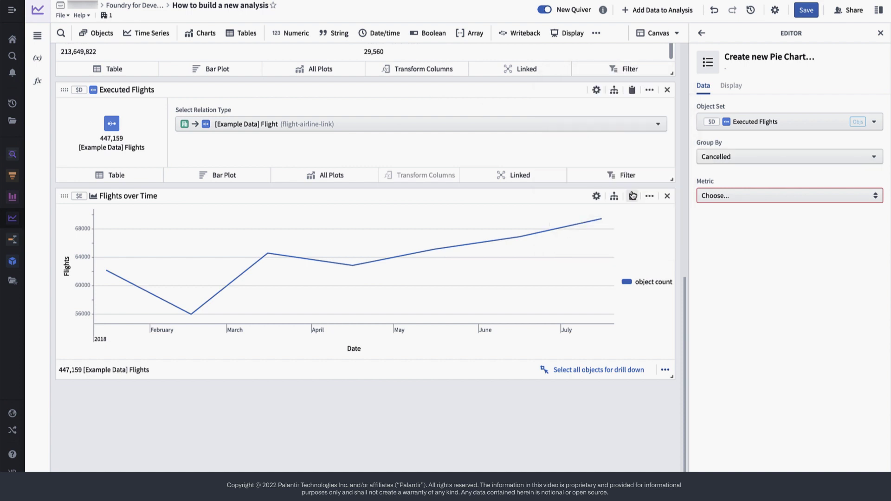
{"action": "left_click", "coordinate": [728, 196]}
{"action": "left_click", "coordinate": [725, 218]}
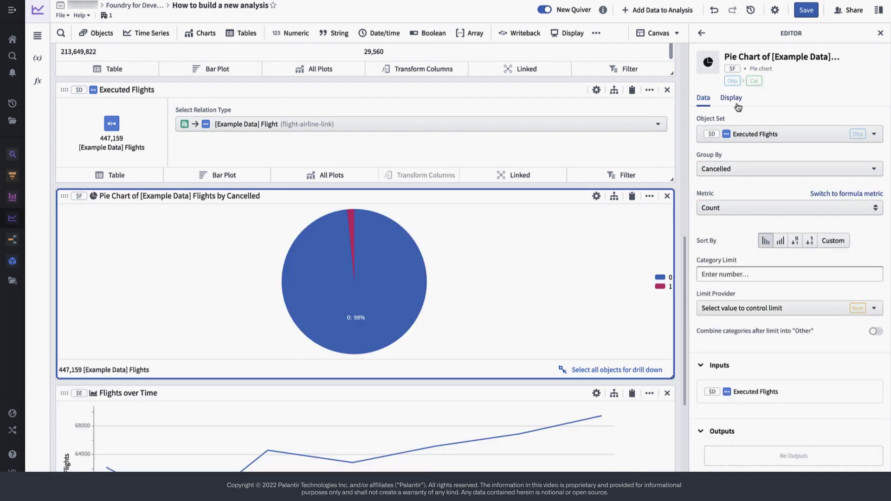
Label the slices Not Cancelled and Cancelled, and title the pie 'Flights Cancellation Overview'
{"action": "left_click", "coordinate": [737, 100]}
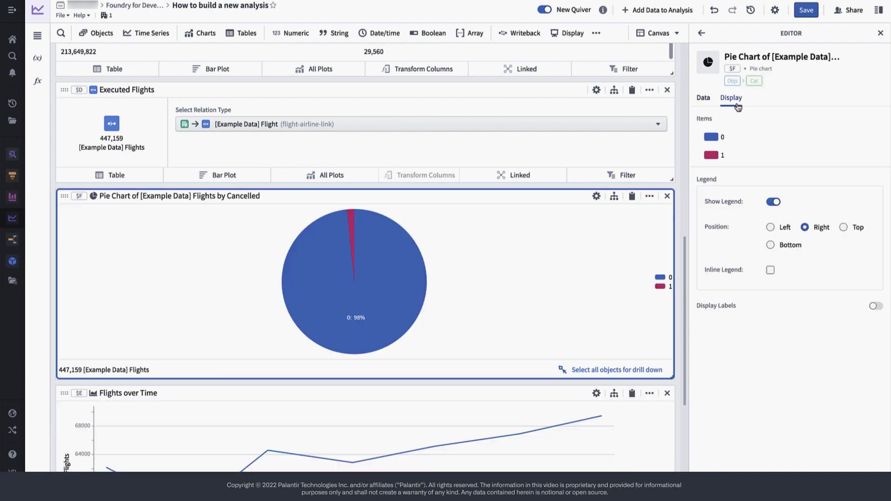
{"action": "left_click", "coordinate": [731, 139]}
{"action": "key", "text": "BackSpace"}
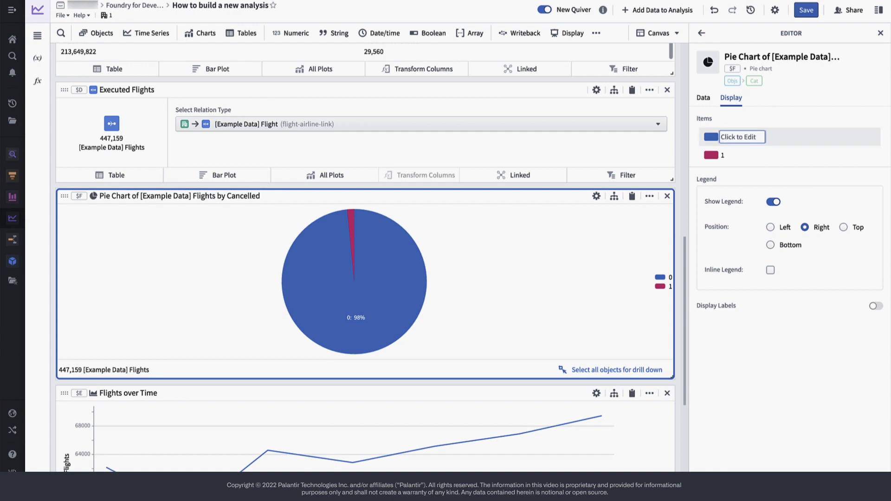
{"action": "type", "text": "Not Cancelled"}
{"action": "left_click", "coordinate": [723, 155]}
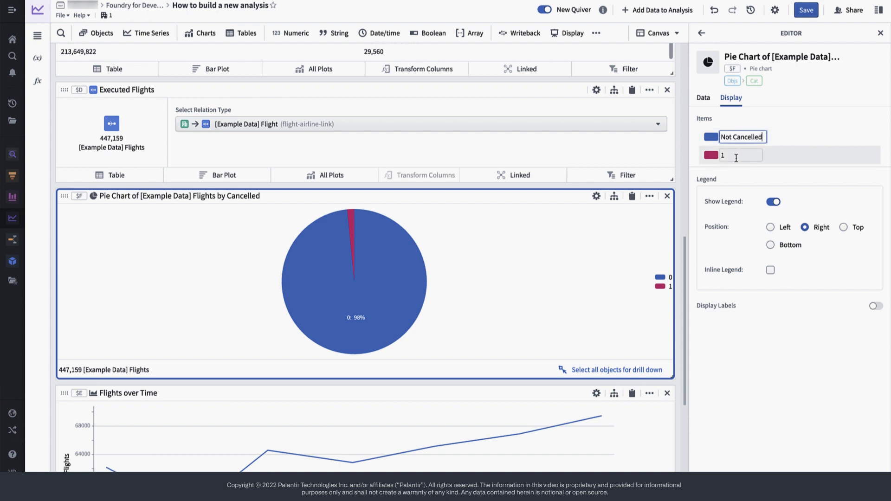
{"action": "key", "text": "BackSpace"}
{"action": "type", "text": "Cancelled"}
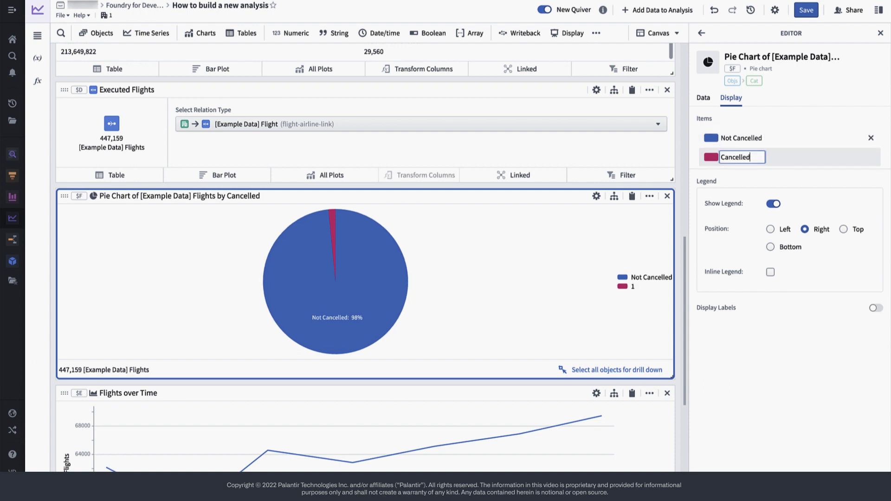
{"action": "left_click", "coordinate": [747, 182]}
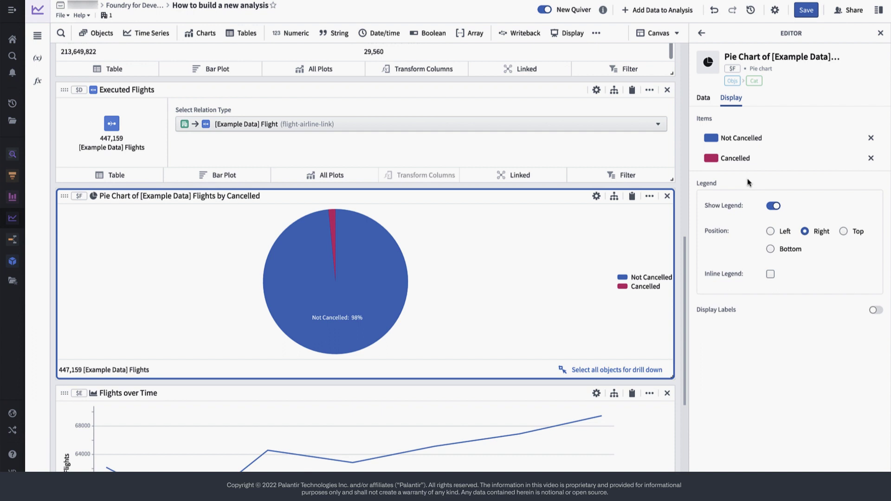
{"action": "left_click", "coordinate": [193, 197]}
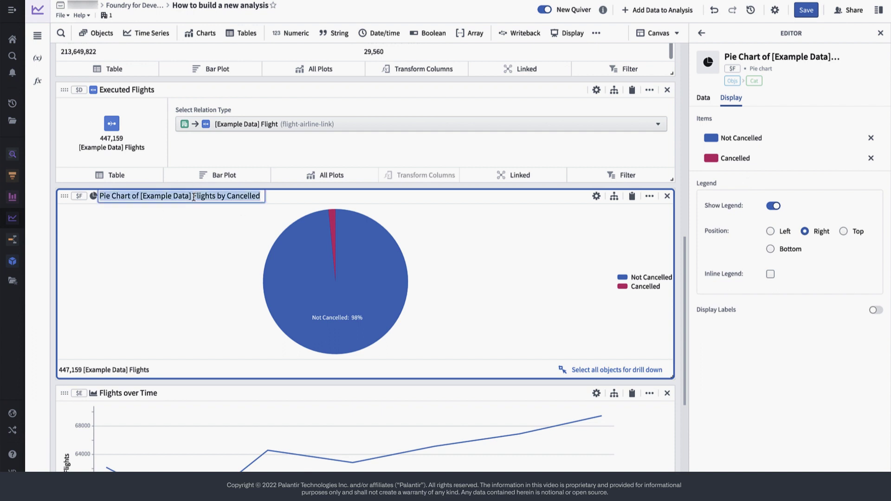
{"action": "type", "text": "Fl"}
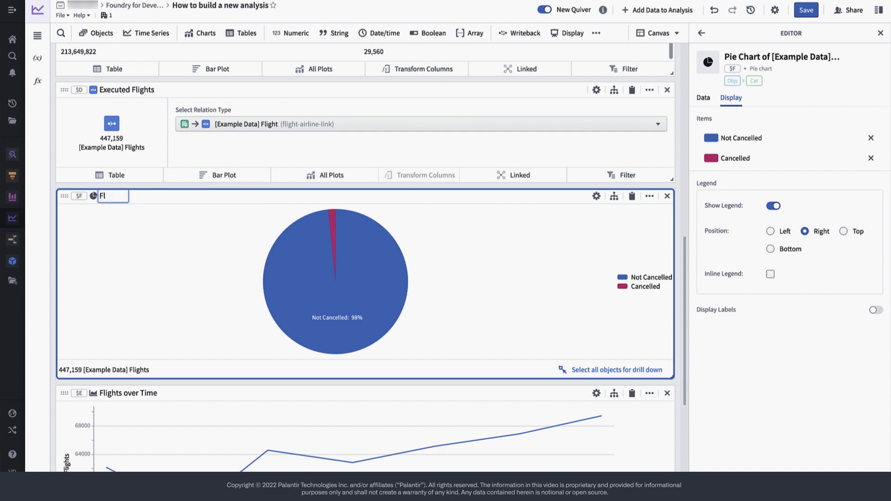
{"action": "type", "text": "giights Cancellation Overview"}
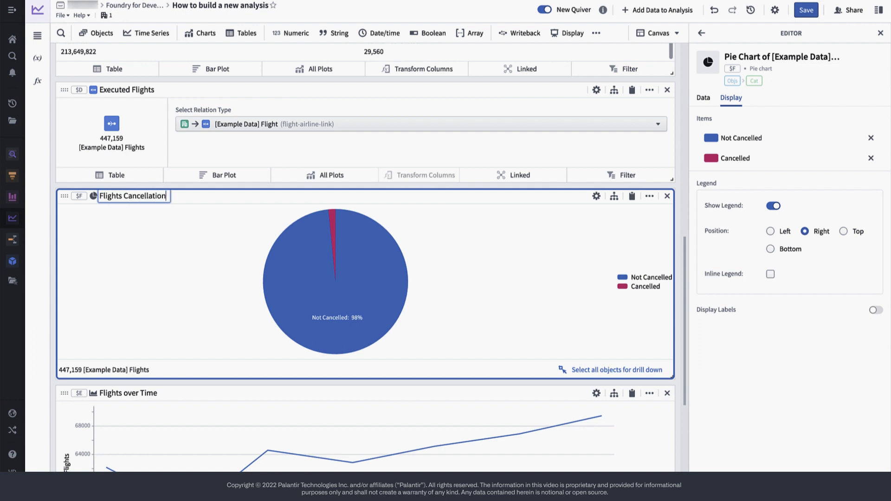
Drill into the Cancelled slice and name the new set 'Cancelled Flights Only'
{"action": "left_click", "coordinate": [203, 243]}
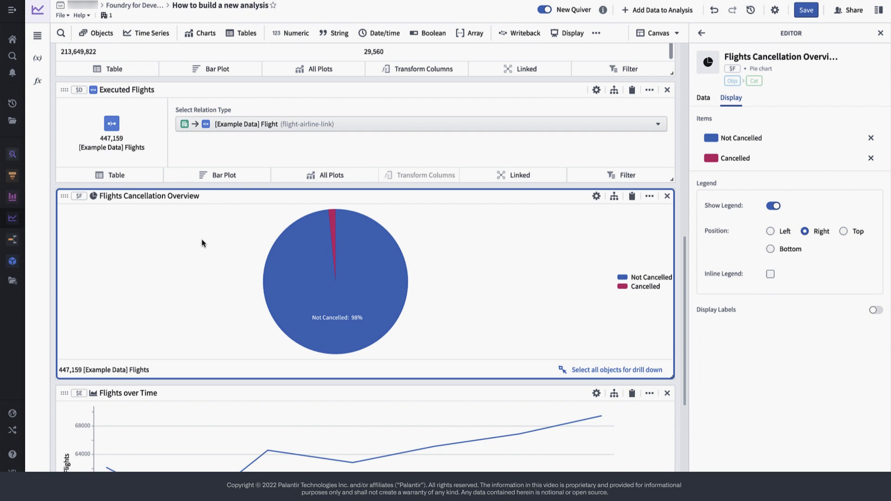
{"action": "left_click", "coordinate": [333, 221]}
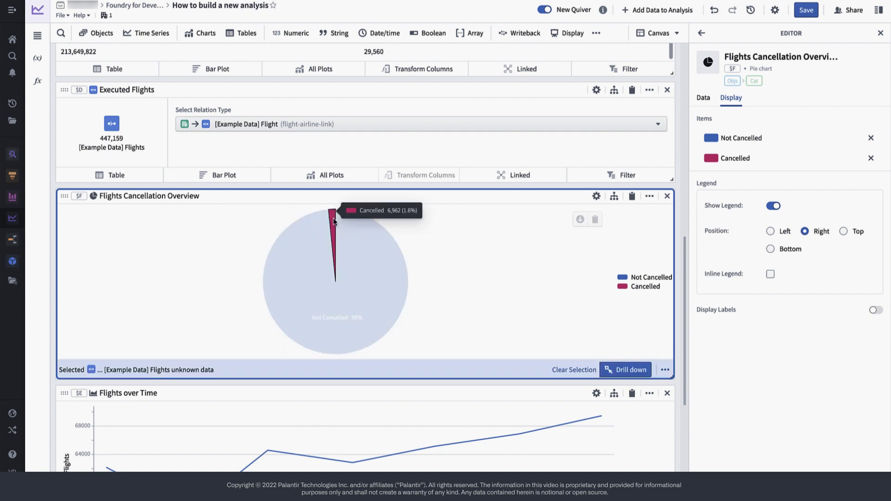
{"action": "left_click", "coordinate": [626, 370]}
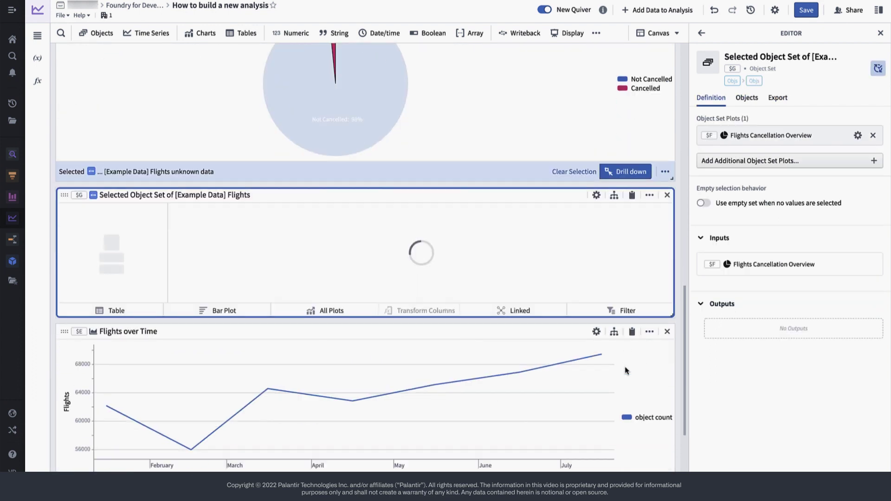
{"action": "left_click", "coordinate": [219, 60]}
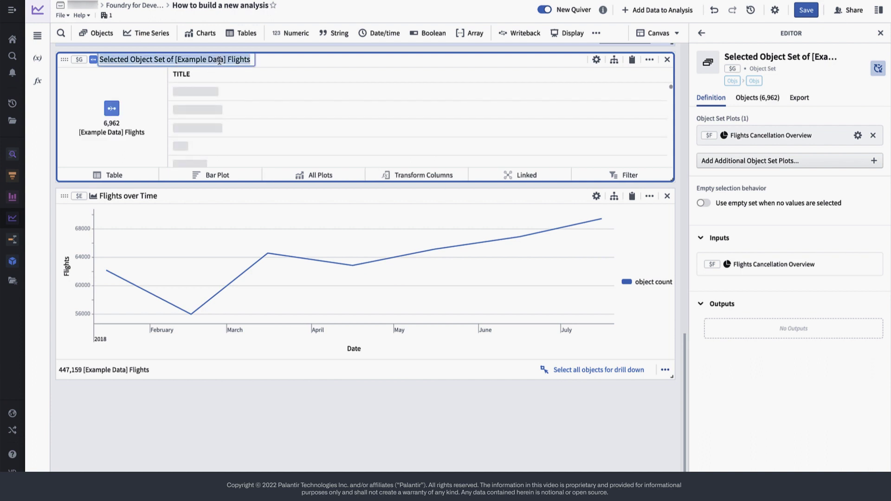
{"action": "type", "text": "Cancelled F"}
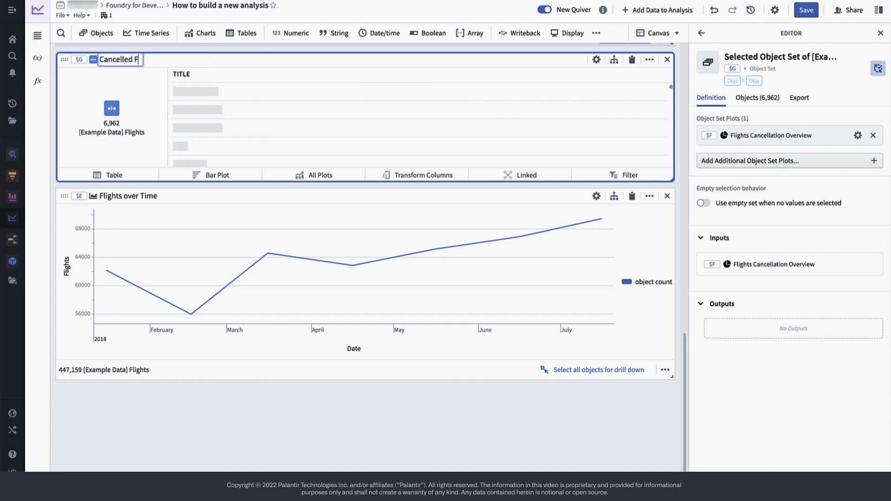
{"action": "type", "text": "lights Only"}
{"action": "key", "text": "Return"}
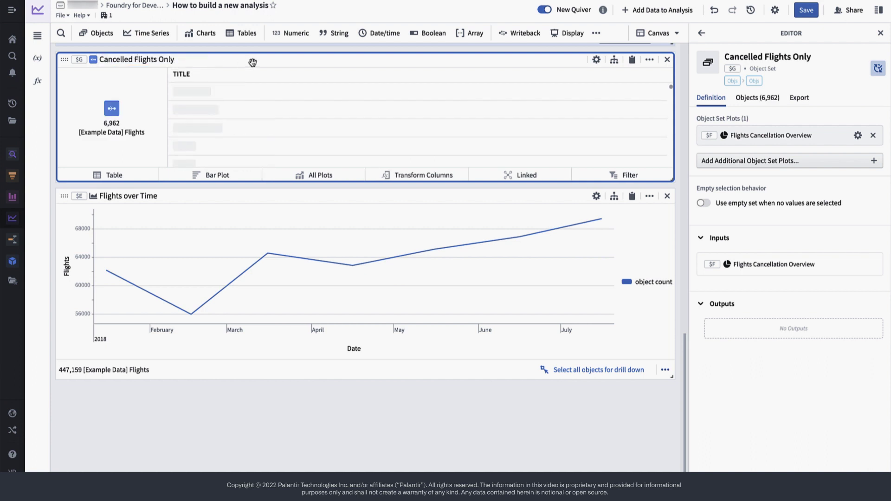
{"action": "scroll", "coordinate": [254, 65], "scroll_direction": "up", "scroll_amount": 3}
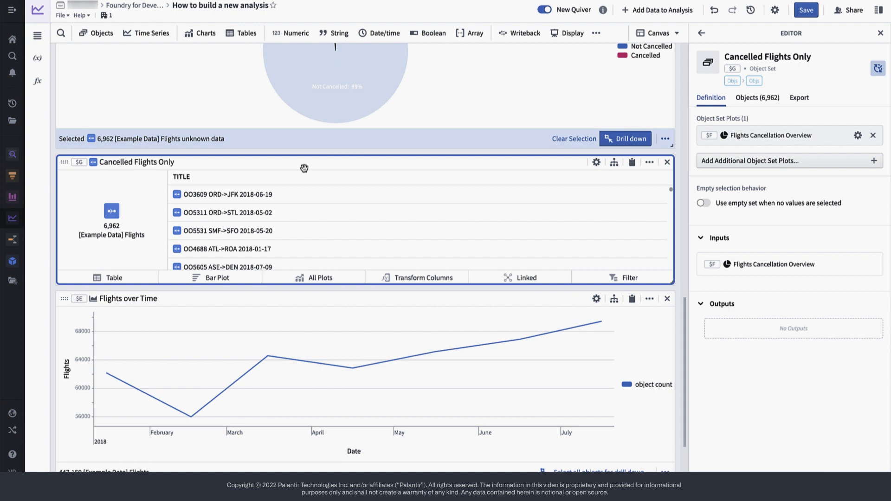
Add a line plot of Cancelled Flights Only grouped by Date
{"action": "left_click", "coordinate": [313, 281]}
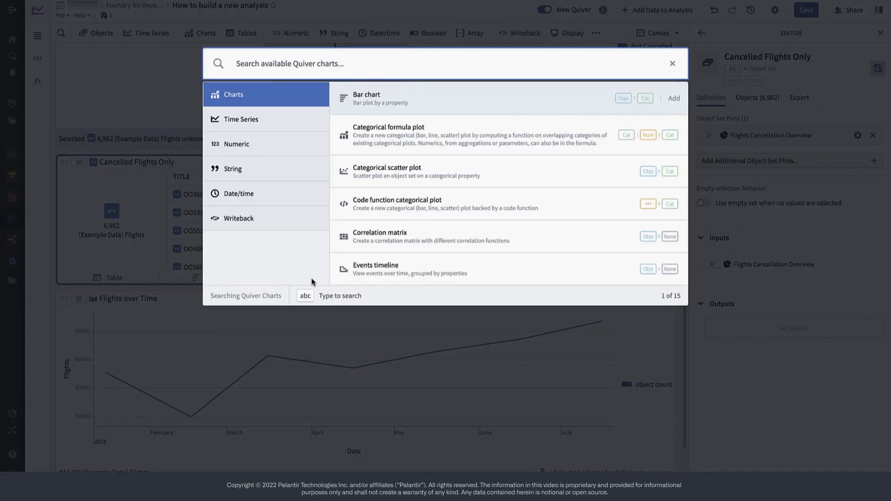
{"action": "type", "text": "line"}
{"action": "left_click", "coordinate": [402, 131]}
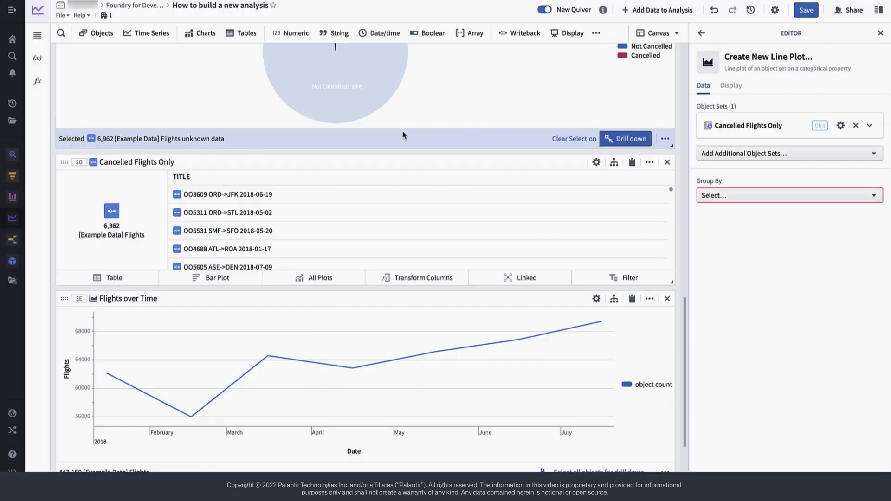
{"action": "left_click", "coordinate": [698, 196]}
{"action": "type", "text": "date"}
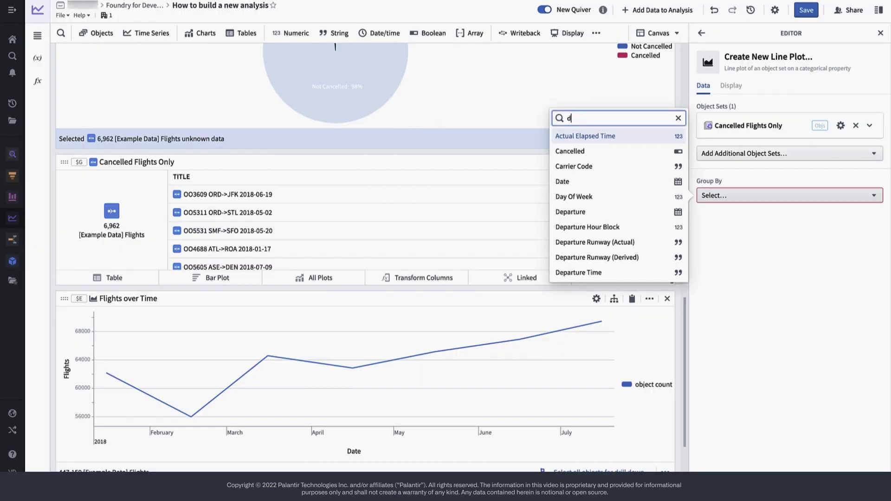
{"action": "left_click", "coordinate": [622, 209]}
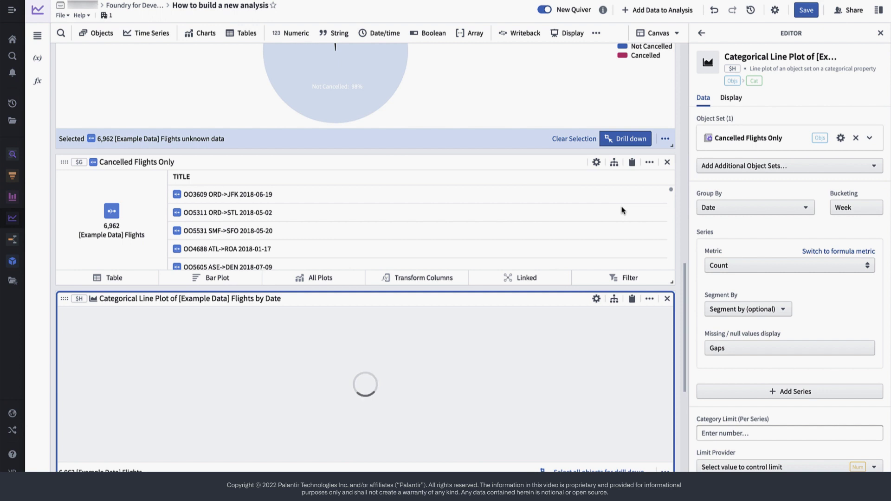
{"action": "left_click_drag", "start_coordinate": [685, 271], "coordinate": [685, 312]}
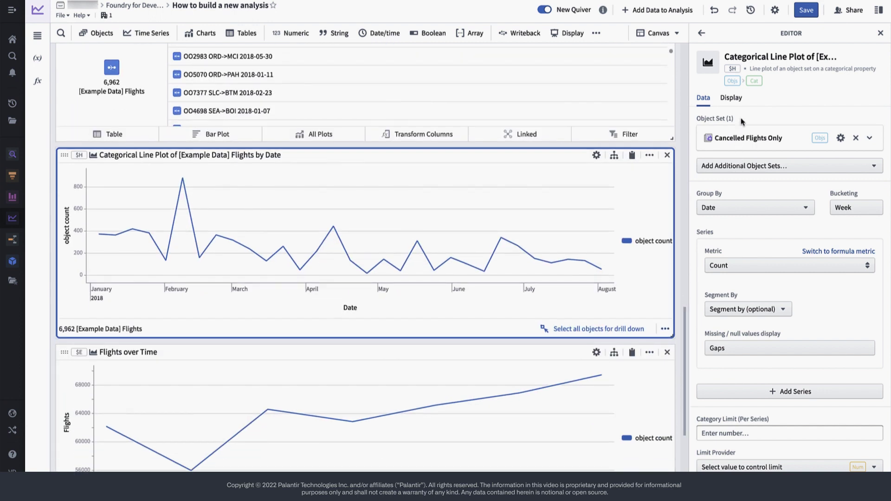
Set the line plot's value axis title to 'Flights'
{"action": "left_click", "coordinate": [731, 98]}
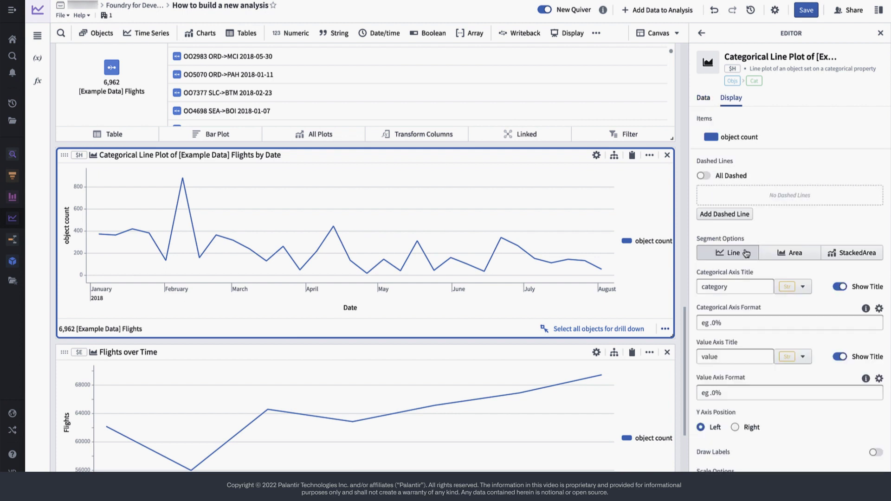
{"action": "left_click", "coordinate": [734, 357]}
{"action": "type", "text": "Flights"}
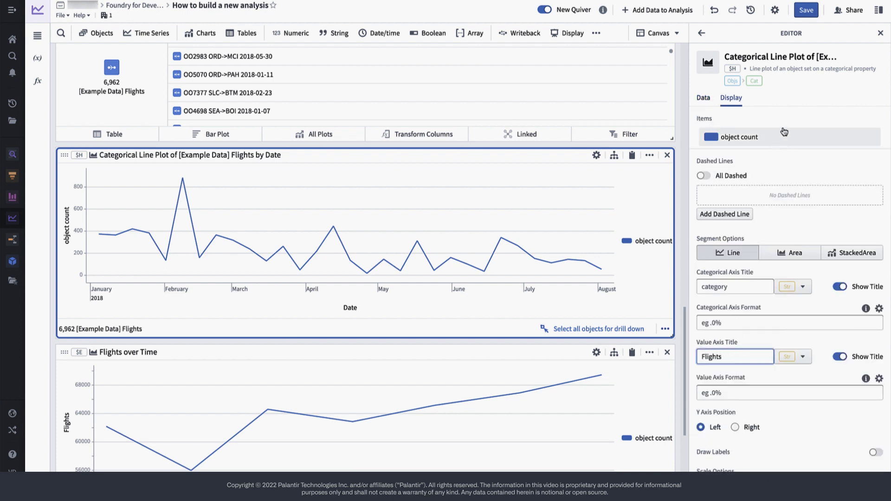
{"action": "key", "text": "Return"}
{"action": "left_click", "coordinate": [704, 100]}
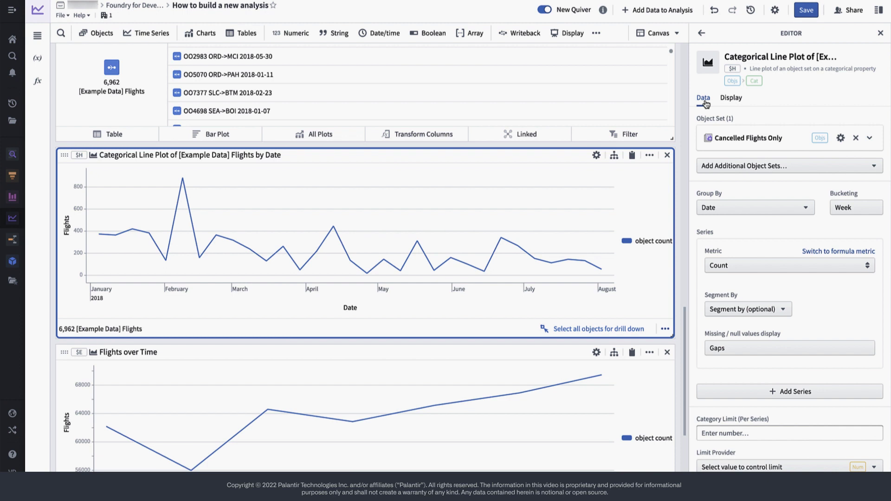
Segment the line plot by Cancellation Reason
{"action": "scroll", "coordinate": [751, 275], "scroll_direction": "down", "scroll_amount": 1}
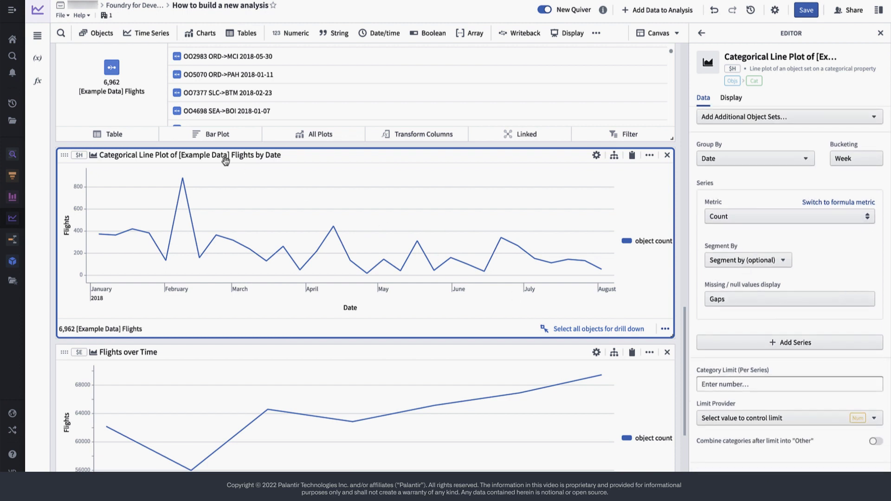
{"action": "left_click", "coordinate": [747, 261]}
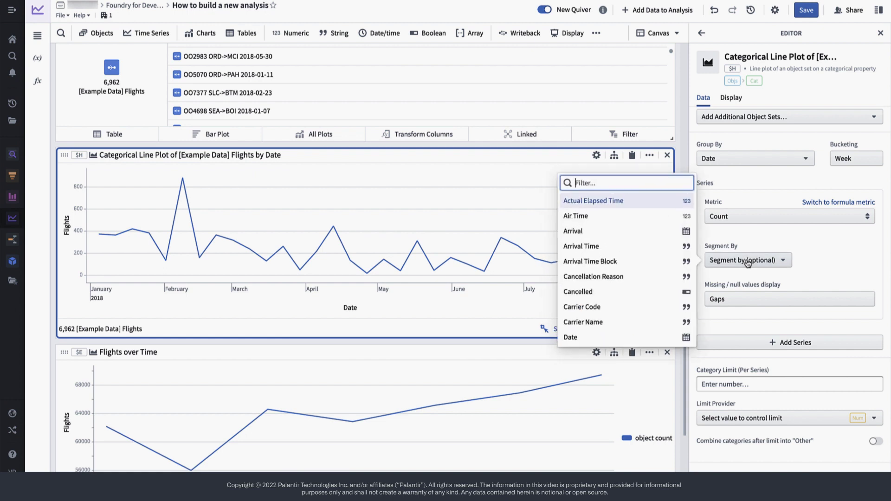
{"action": "left_click", "coordinate": [674, 278]}
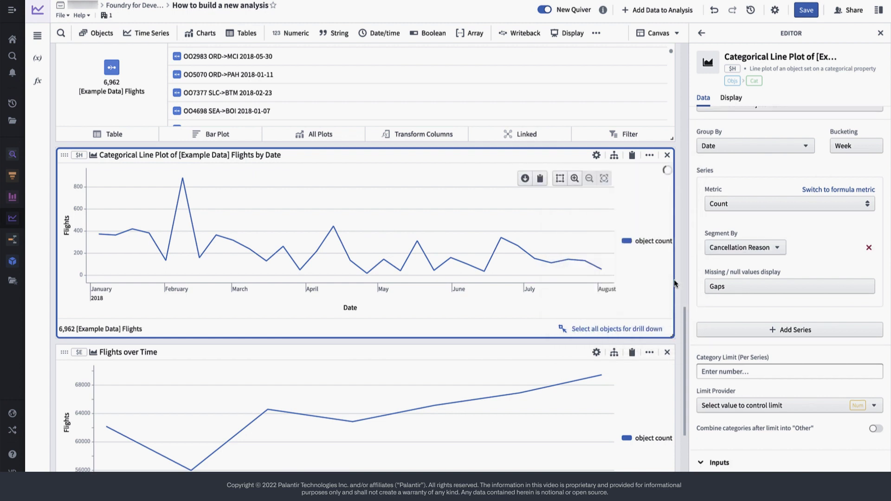
Title the plot 'Cancellation Reasons over Time'
{"action": "triple_click", "coordinate": [235, 156]}
{"action": "type", "text": "Cancellati"}
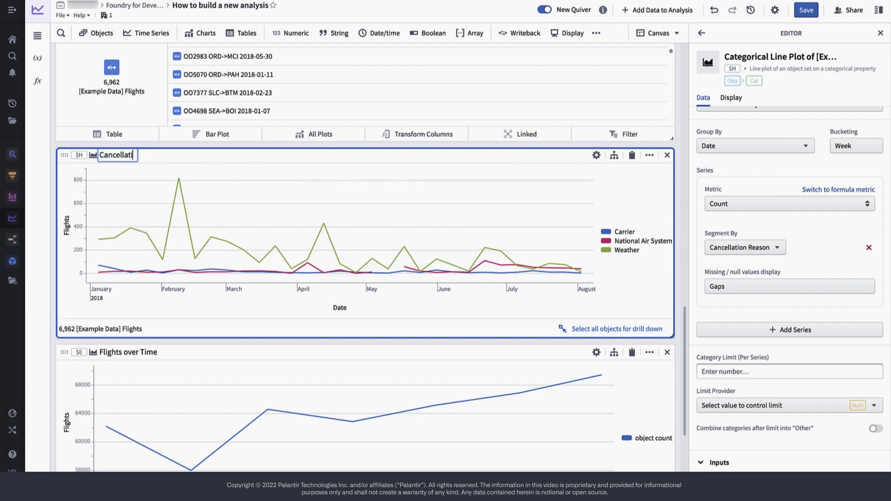
{"action": "type", "text": "on Reasons over Time"}
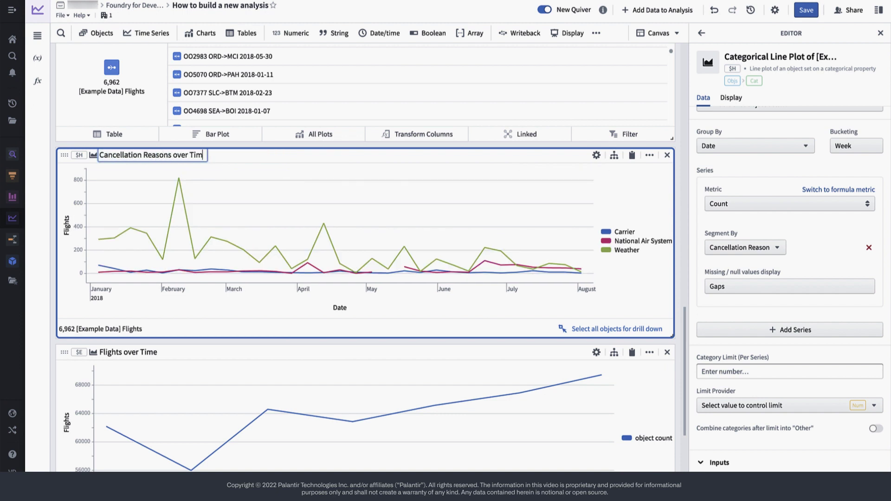
{"action": "key", "text": "Return"}
{"action": "mouse_move", "coordinate": [177, 184]}
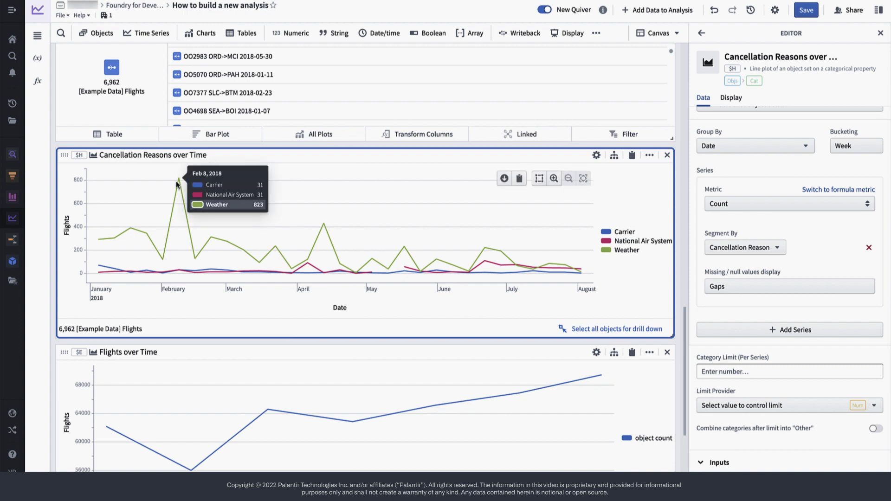
{"action": "mouse_move", "coordinate": [323, 228]}
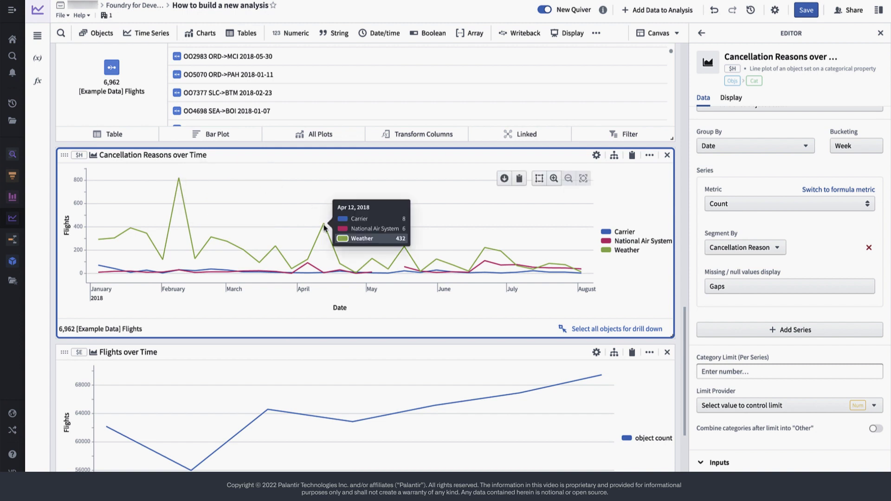
{"action": "mouse_move", "coordinate": [404, 247]}
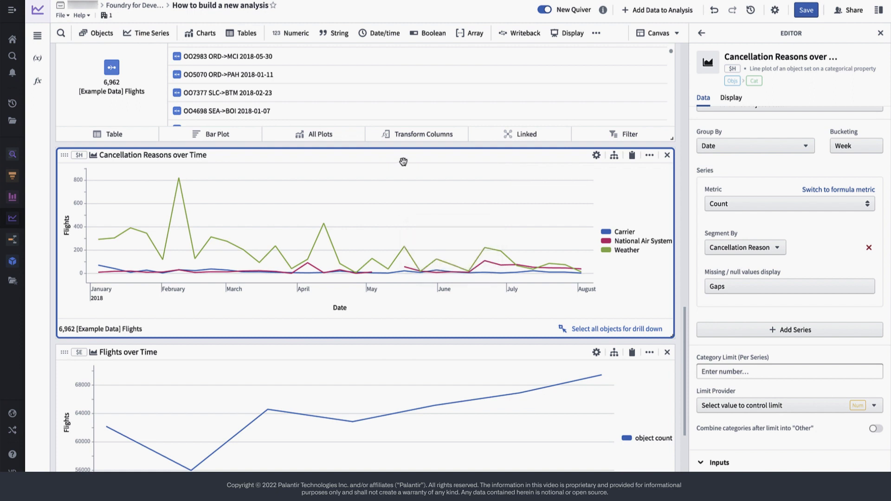
Move Flights over Time above the charts and remove the Cancelled Flights Only card
{"action": "left_click_drag", "start_coordinate": [64, 352], "coordinate": [74, 154]}
{"action": "scroll", "coordinate": [59, 154], "scroll_direction": "up", "scroll_amount": 4}
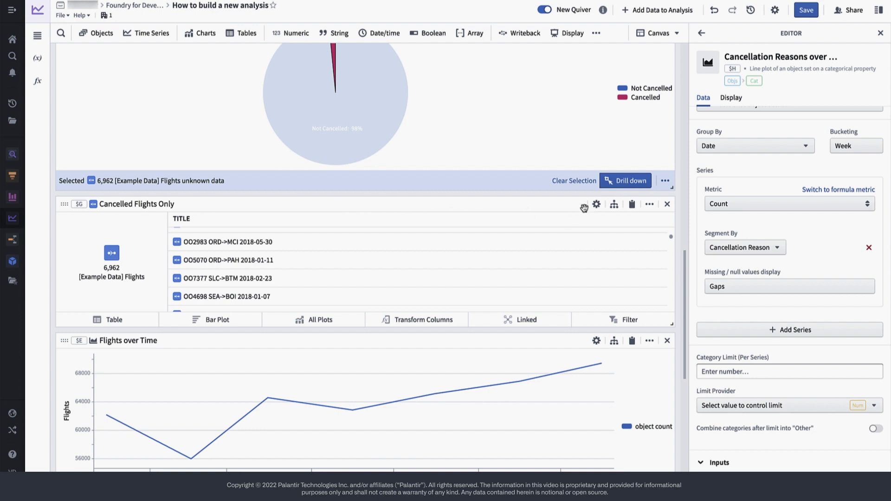
{"action": "left_click", "coordinate": [667, 204]}
{"action": "scroll", "coordinate": [531, 209], "scroll_direction": "up", "scroll_amount": 3}
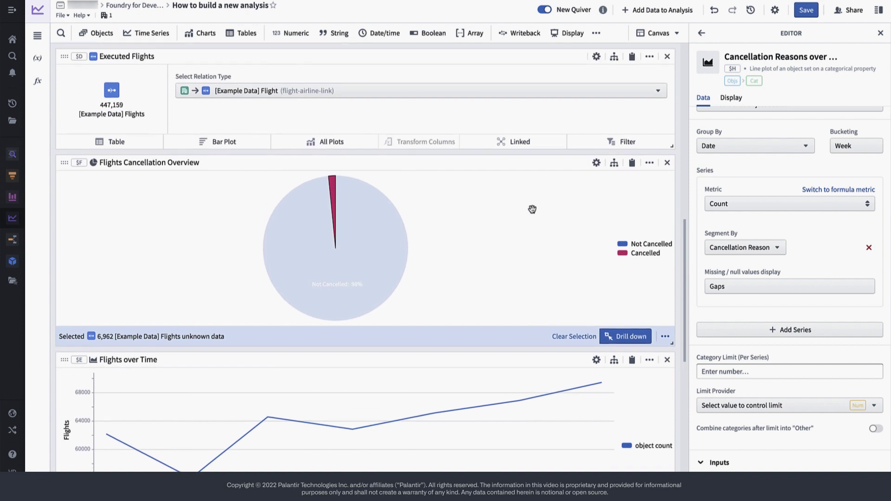
{"action": "left_click_drag", "start_coordinate": [65, 364], "coordinate": [90, 155]}
Remove the Executed Flights, Selected Object and Airlines cards, and shrink the airline table to about five rows
{"action": "scroll", "coordinate": [90, 158], "scroll_direction": "up", "scroll_amount": 3}
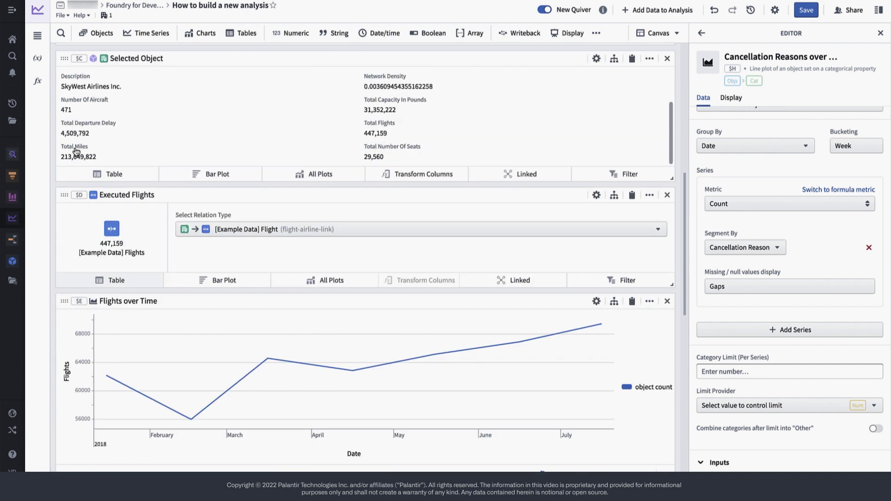
{"action": "scroll", "coordinate": [68, 139], "scroll_direction": "up", "scroll_amount": 5}
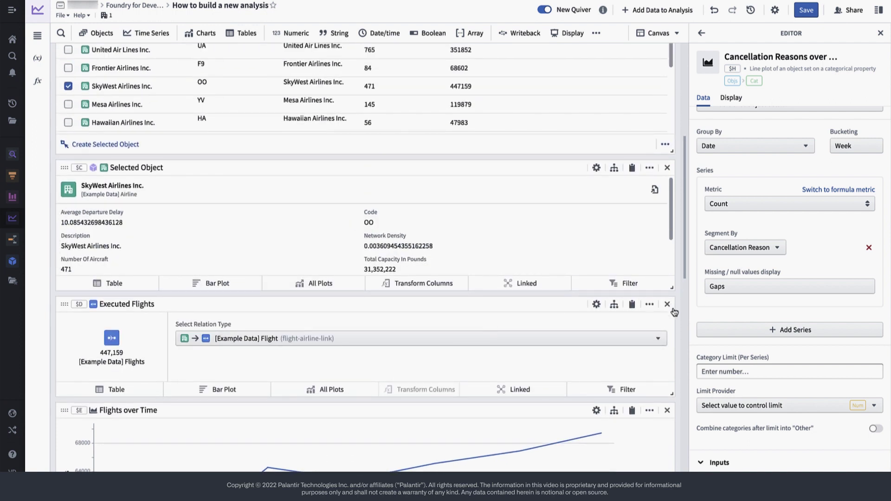
{"action": "left_click", "coordinate": [667, 304]}
{"action": "left_click", "coordinate": [666, 167]}
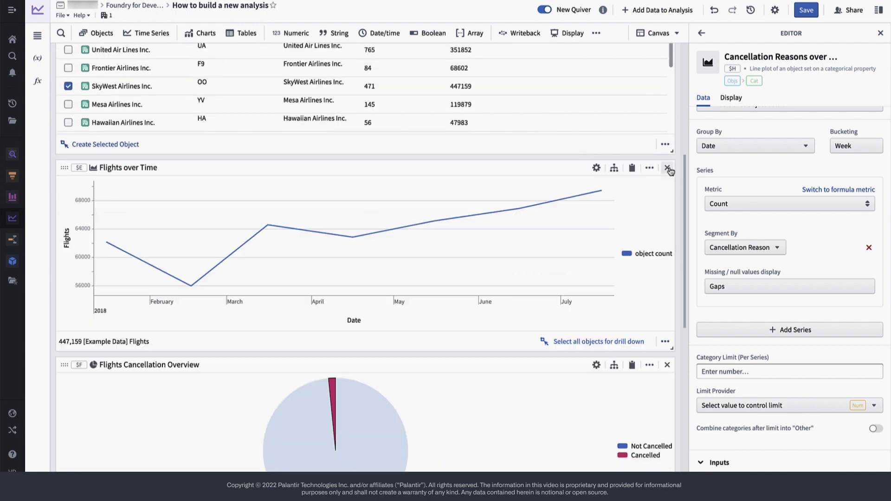
{"action": "scroll", "coordinate": [680, 151], "scroll_direction": "up", "scroll_amount": 6}
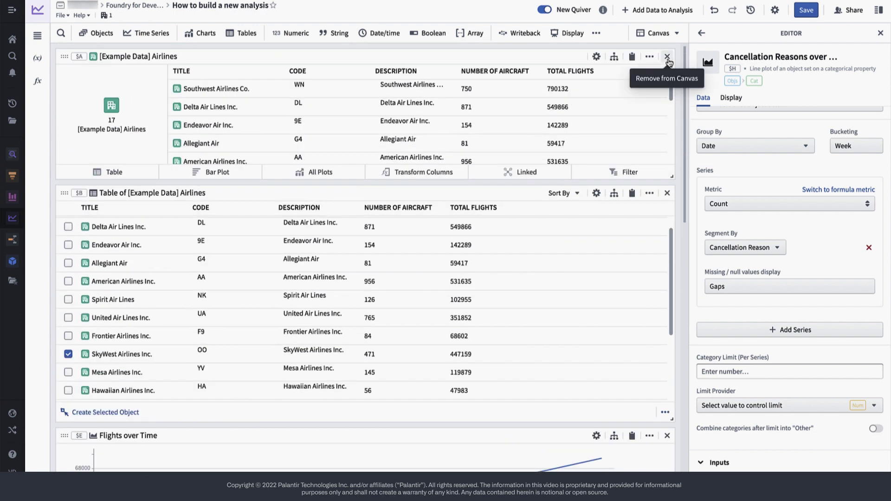
{"action": "left_click", "coordinate": [667, 56]}
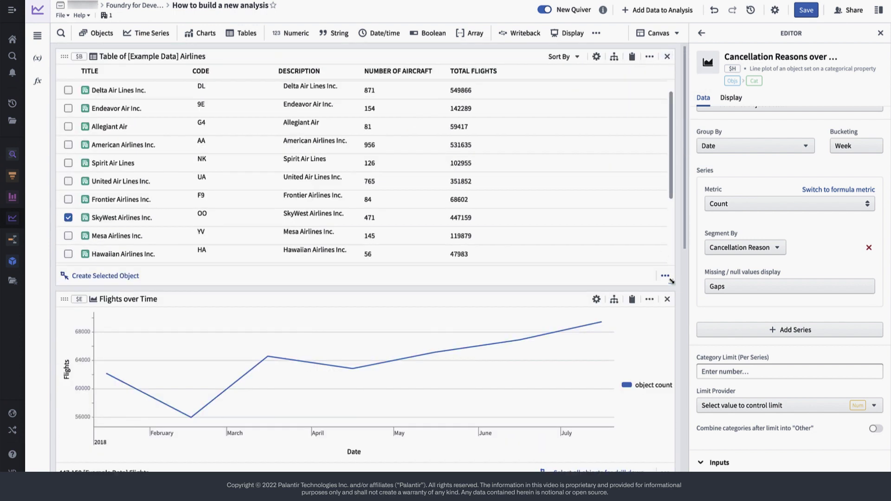
{"action": "left_click_drag", "start_coordinate": [671, 281], "coordinate": [672, 184]}
Narrow the pie and reasons chart cards and place the reasons chart beside the pie at matching height
{"action": "scroll", "coordinate": [520, 186], "scroll_direction": "down", "scroll_amount": 3}
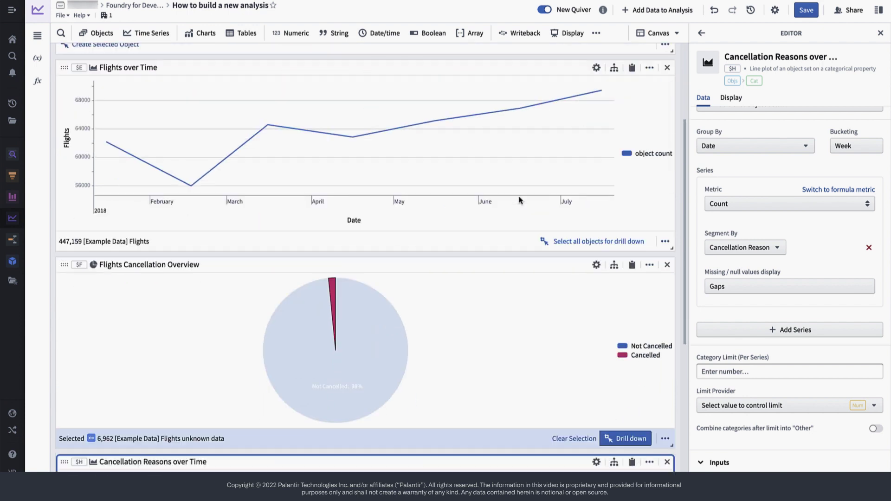
{"action": "scroll", "coordinate": [509, 264], "scroll_direction": "down", "scroll_amount": 2}
{"action": "scroll", "coordinate": [509, 270], "scroll_direction": "down", "scroll_amount": 1}
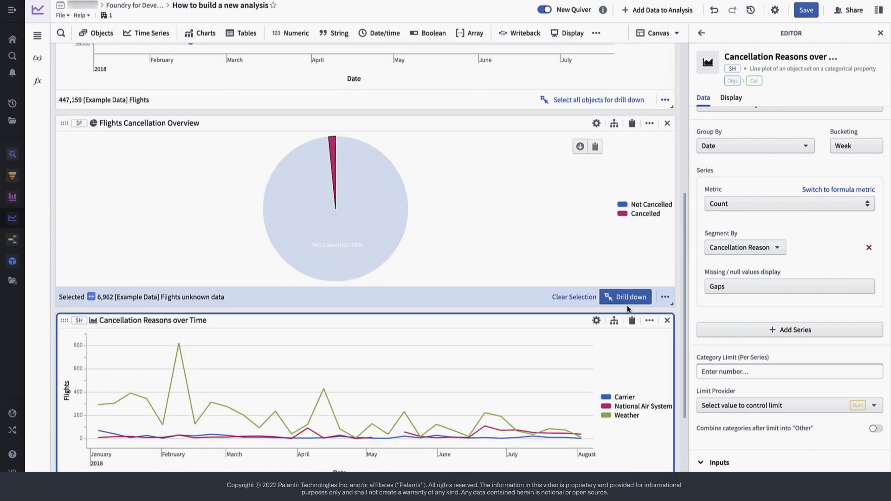
{"action": "left_click_drag", "start_coordinate": [673, 304], "coordinate": [352, 314]}
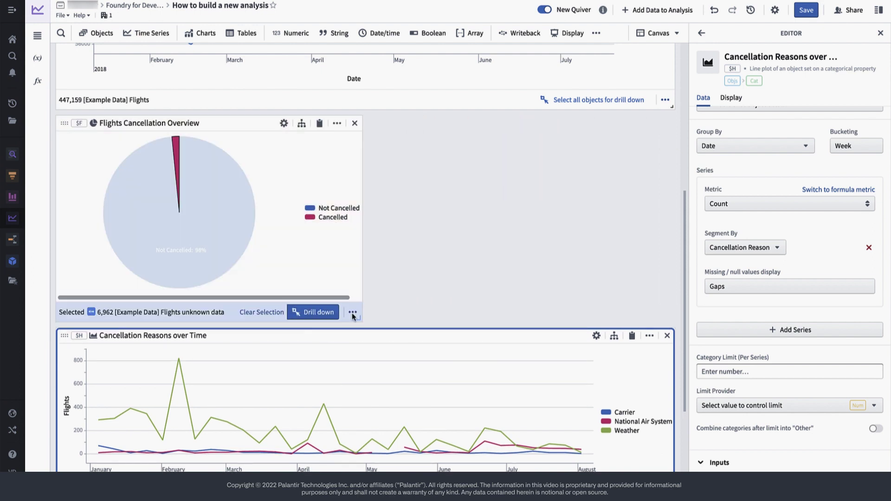
{"action": "scroll", "coordinate": [397, 306], "scroll_direction": "down", "scroll_amount": 3}
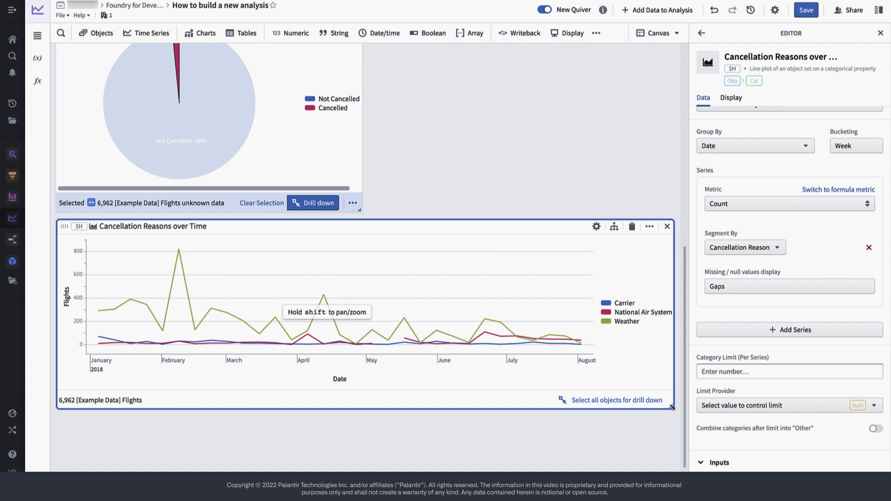
{"action": "left_click_drag", "start_coordinate": [672, 408], "coordinate": [356, 438]}
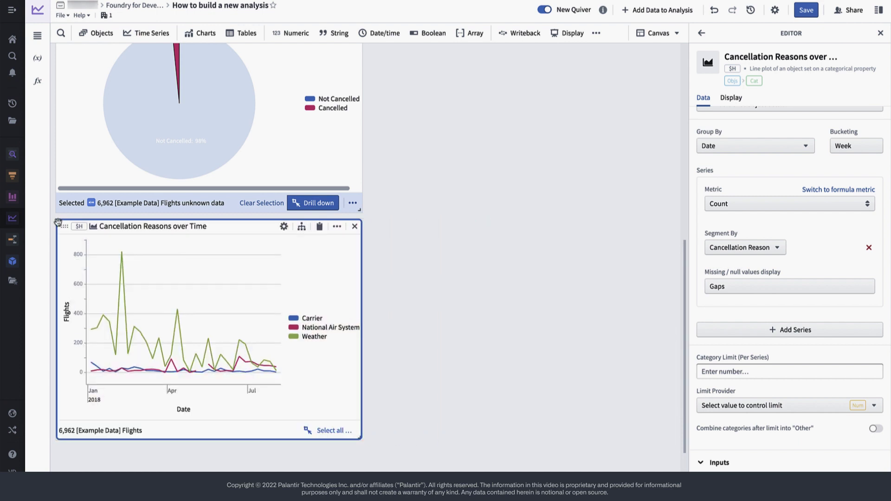
{"action": "left_click_drag", "start_coordinate": [64, 226], "coordinate": [413, 220]}
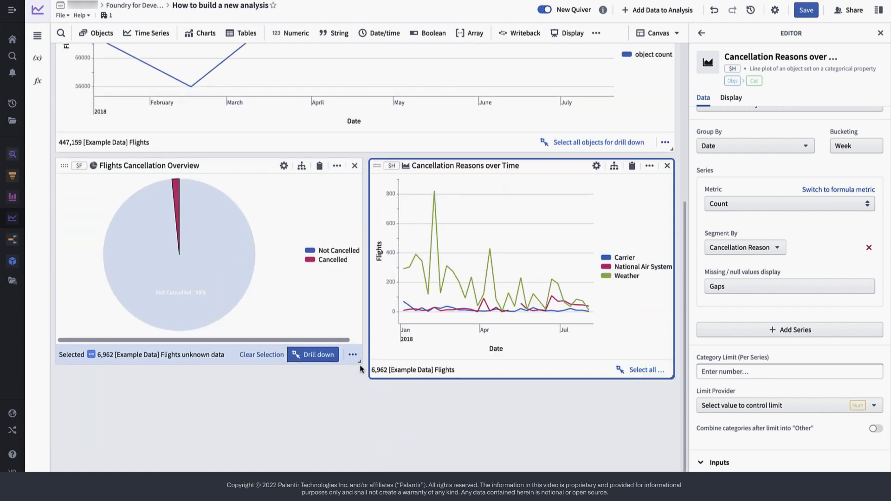
{"action": "left_click_drag", "start_coordinate": [361, 367], "coordinate": [359, 376]}
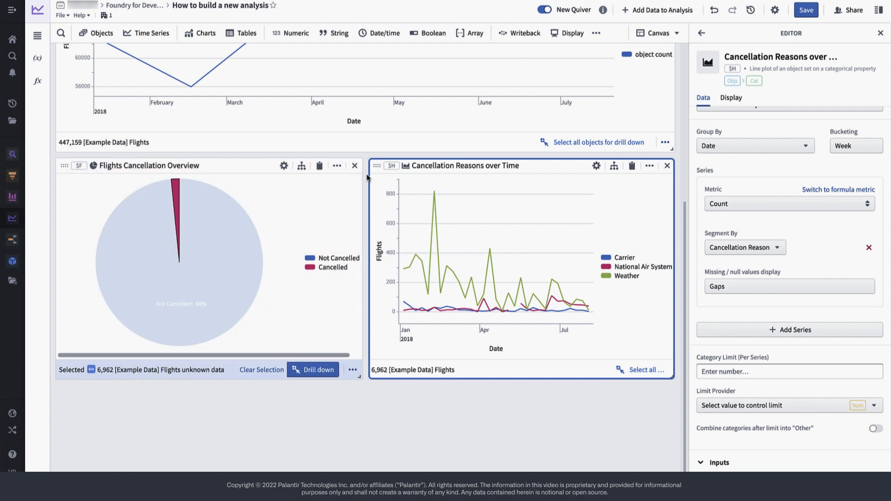
Save the analysis, then shorten the Flights over Time and airline table cards
{"action": "scroll", "coordinate": [369, 181], "scroll_direction": "up", "scroll_amount": 5}
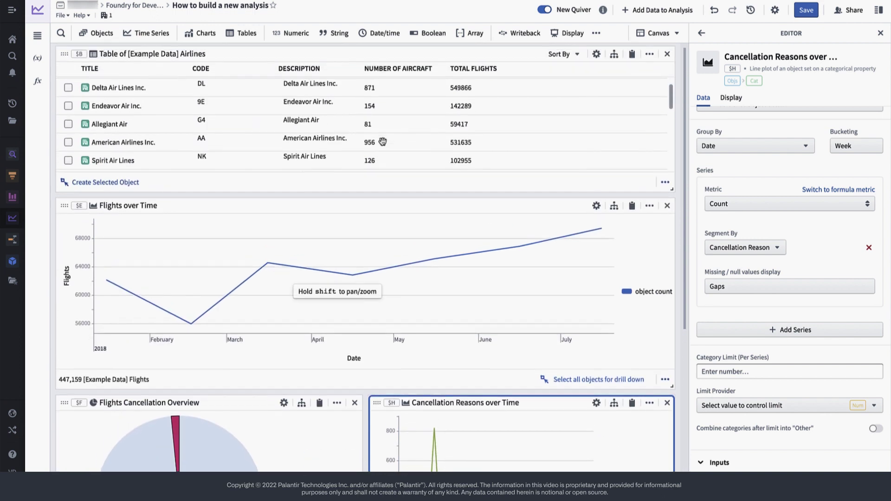
{"action": "left_click", "coordinate": [806, 10]}
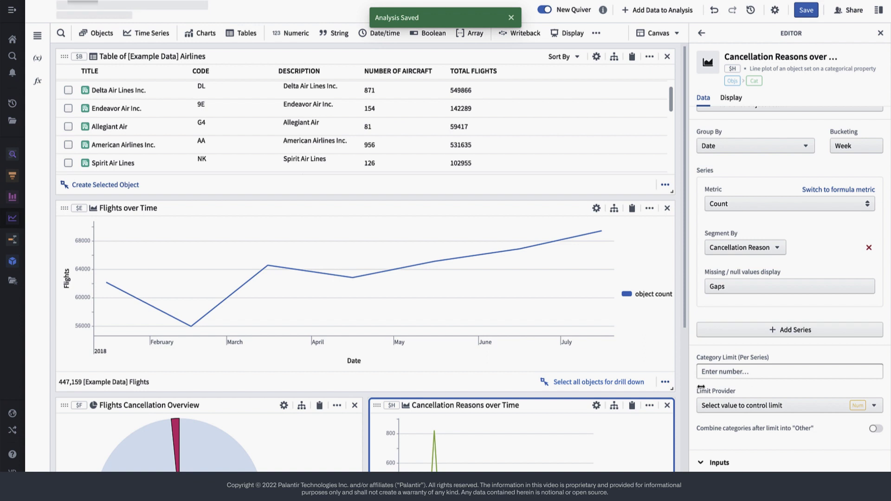
{"action": "left_click_drag", "start_coordinate": [675, 393], "coordinate": [675, 377]}
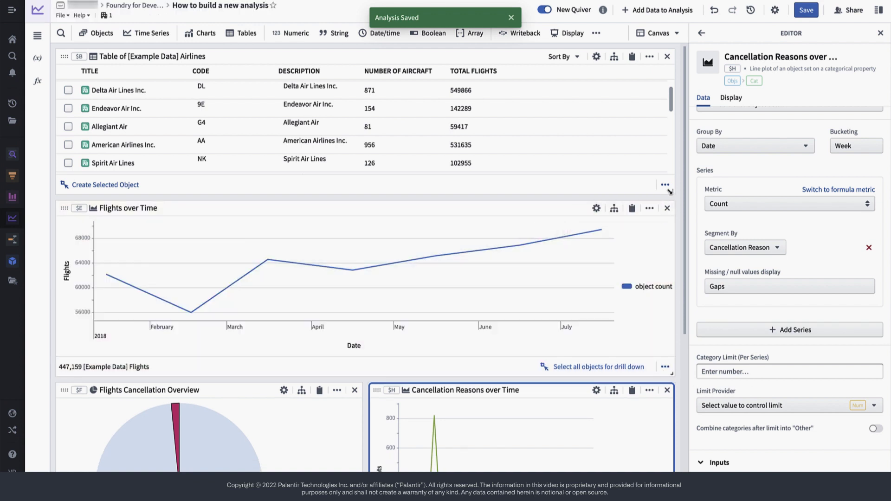
{"action": "left_click_drag", "start_coordinate": [671, 190], "coordinate": [671, 135]}
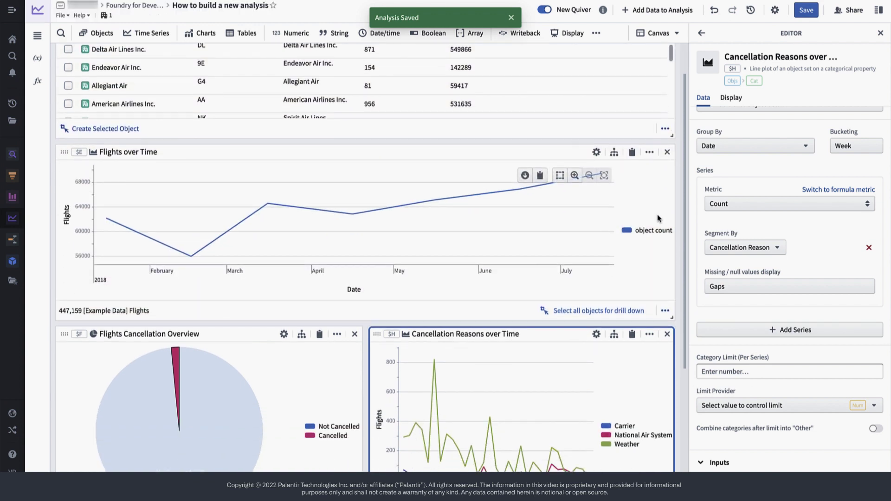
{"action": "scroll", "coordinate": [658, 218], "scroll_direction": "up", "scroll_amount": 1}
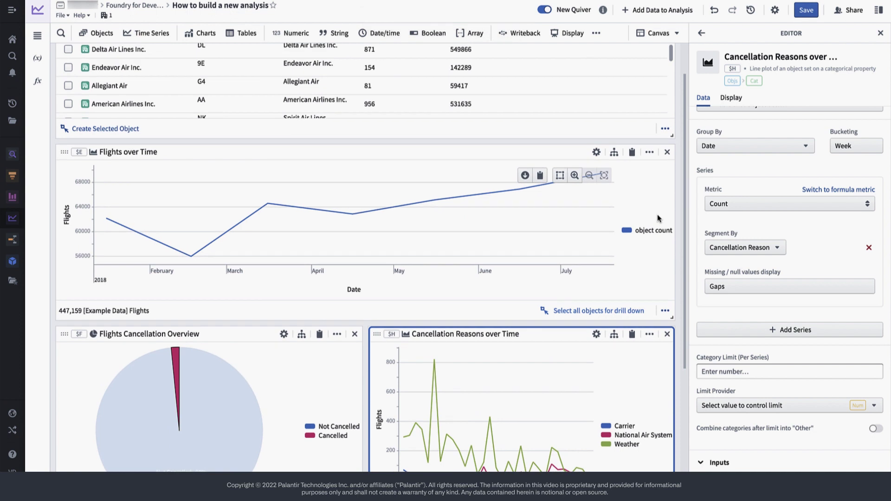
{"action": "scroll", "coordinate": [658, 218], "scroll_direction": "up", "scroll_amount": 2}
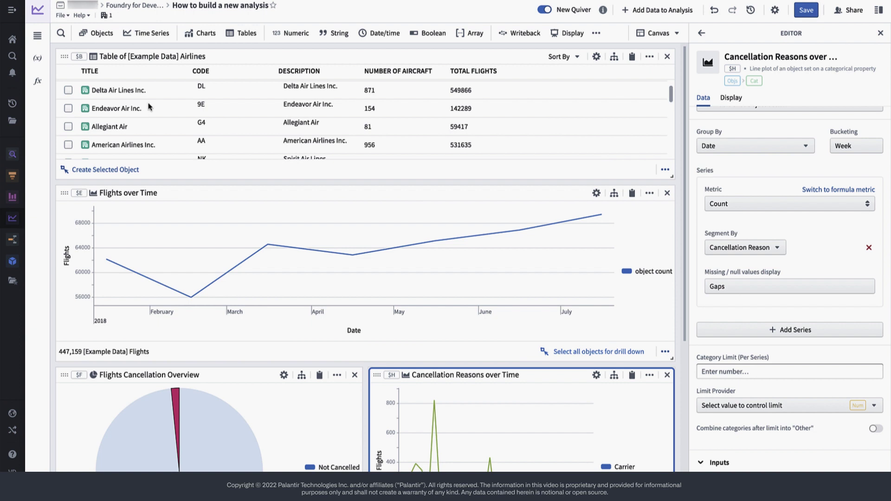
Rename the airline table card to 'All Airlines'
{"action": "left_click", "coordinate": [167, 55]}
{"action": "type", "text": "All"}
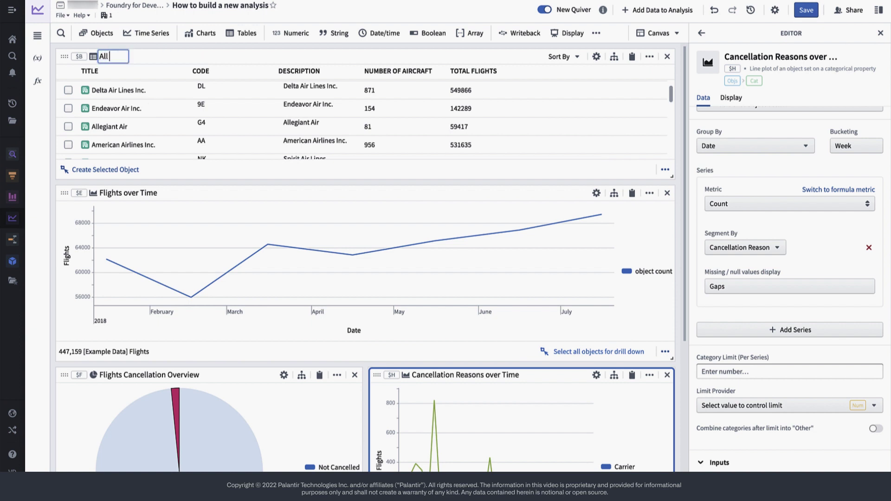
{"action": "type", "text": " Airlines"}
{"action": "key", "text": "Return"}
Select American Airlines in the table so the charts show its flights
{"action": "scroll", "coordinate": [126, 136], "scroll_direction": "down", "scroll_amount": 2}
{"action": "left_click", "coordinate": [68, 106]}
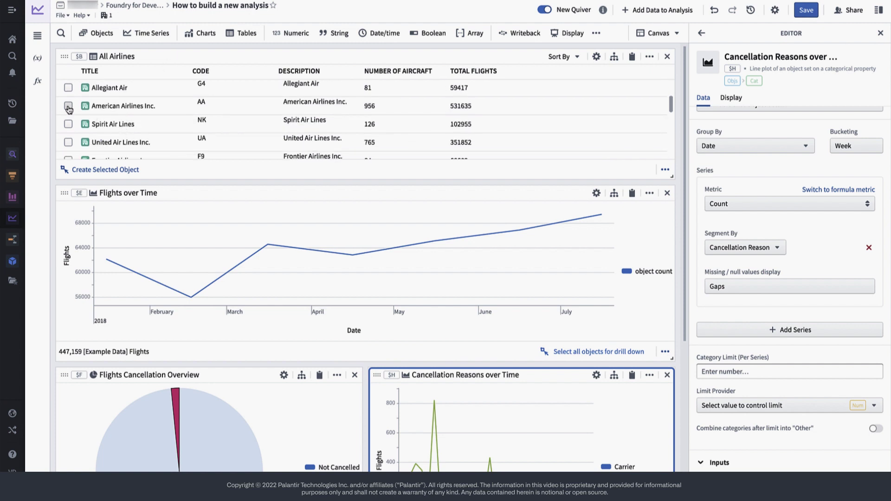
{"action": "scroll", "coordinate": [140, 178], "scroll_direction": "down", "scroll_amount": 3}
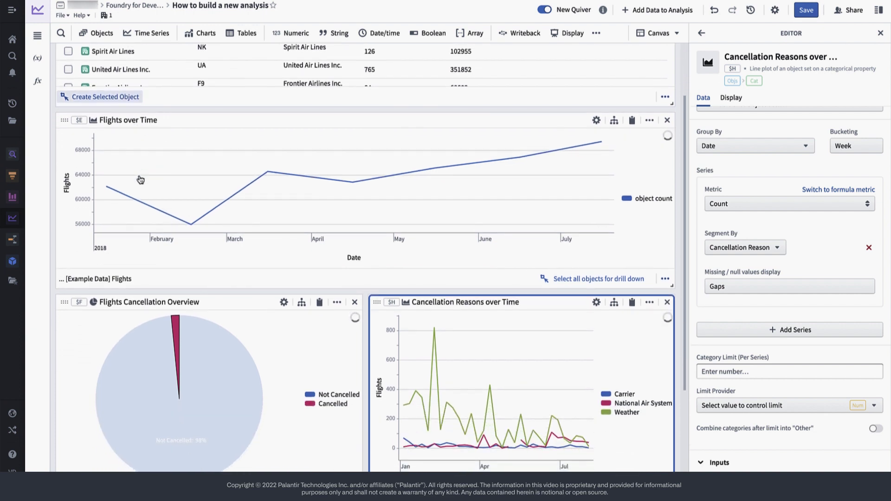